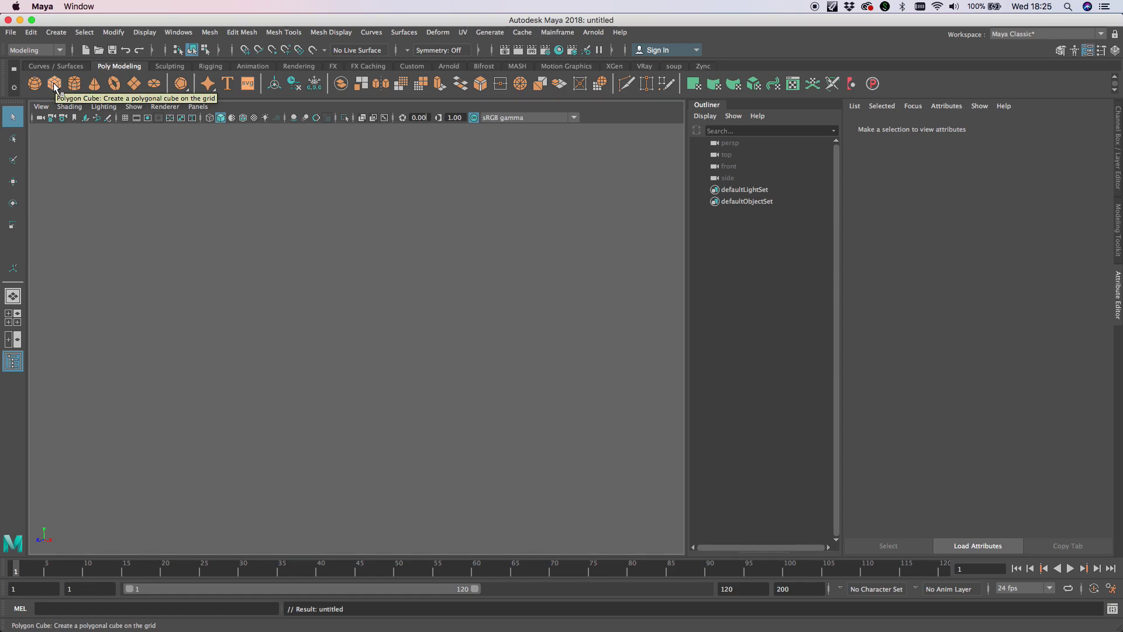
Create a polygon cube sized 10 × 10 × 10 units.
left_click(54, 84)
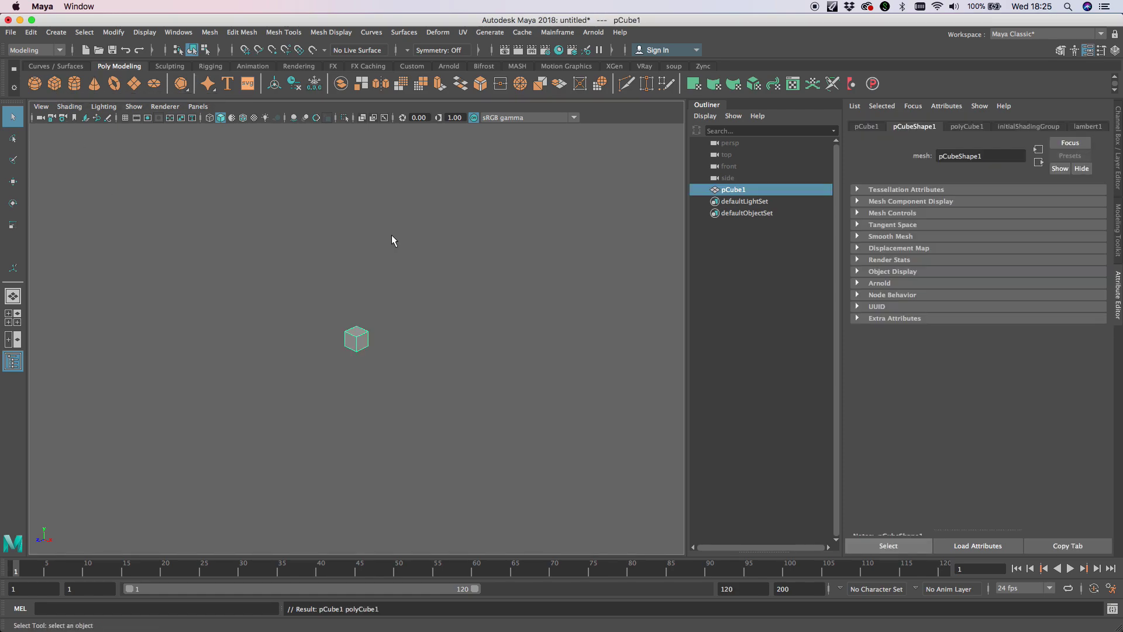
left_click(968, 127)
left_click_drag(969, 202, 917, 200)
type("1")
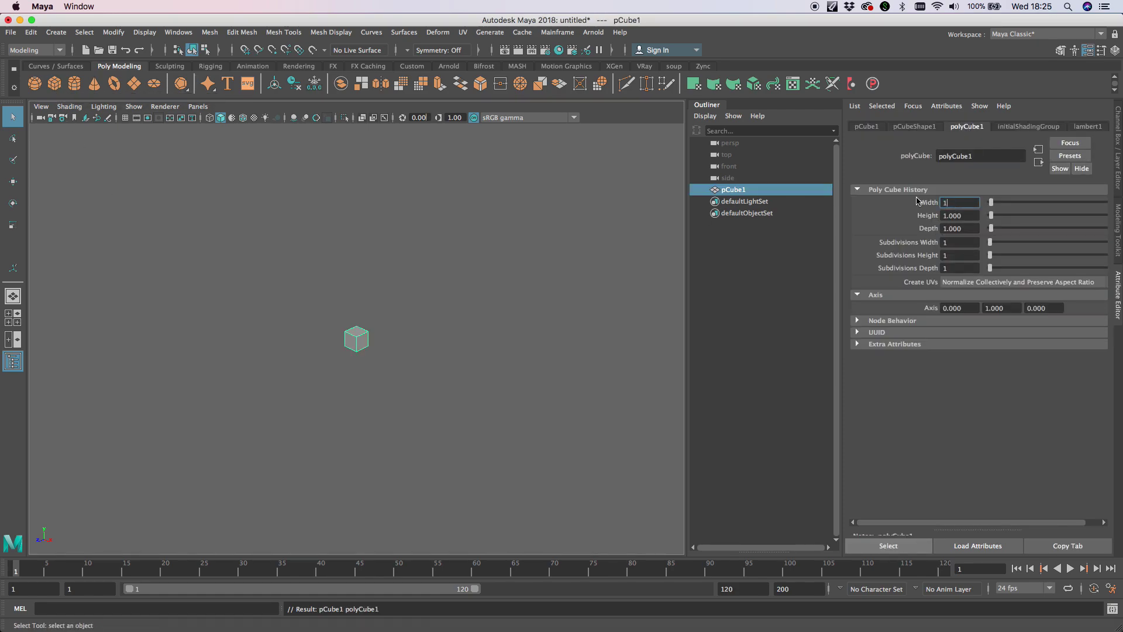
type("0")
key("Tab")
type("10")
key("Tab")
type("10")
key("Tab")
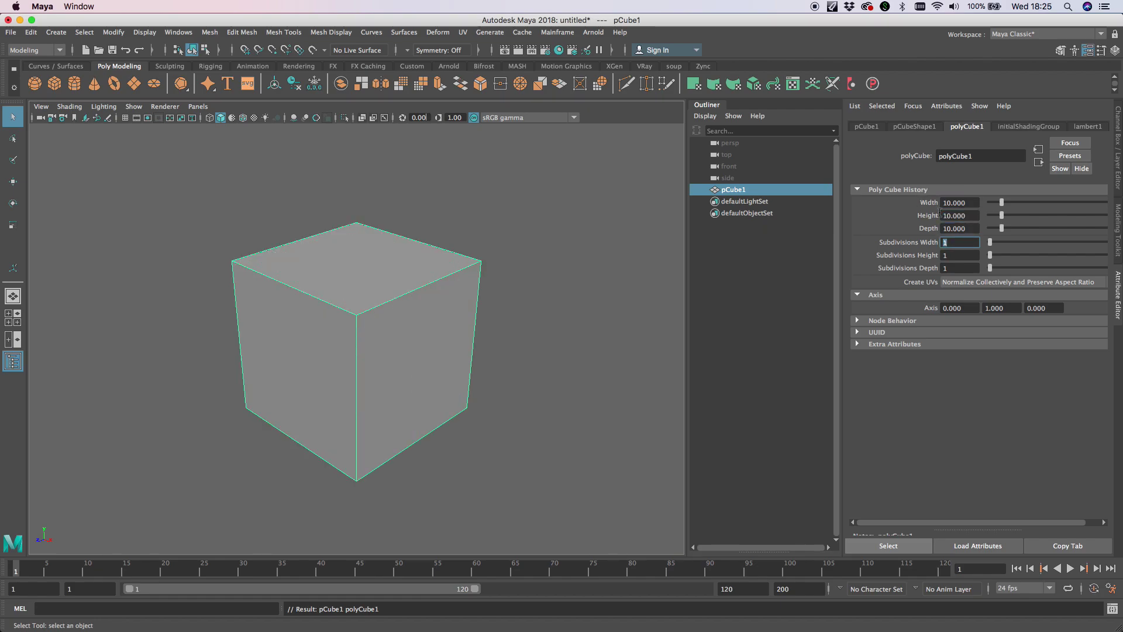
Add a second cube sized 5 units and move it onto the big cube's lower corner.
left_click(54, 83)
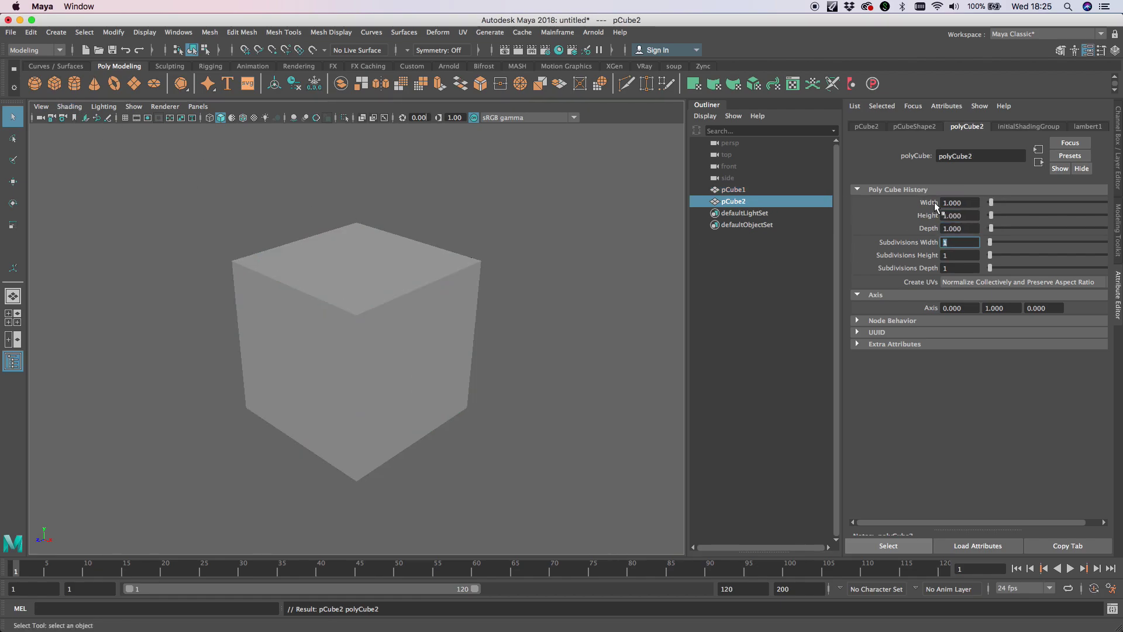
left_click_drag(962, 202, 933, 203)
type("5")
key("Tab")
type("5")
key("Tab")
type("5")
key("Tab")
key("w")
left_click_drag(343, 361, 339, 417)
Boolean-subtract pCube2 from pCube1 with a difference operation.
left_click(397, 299)
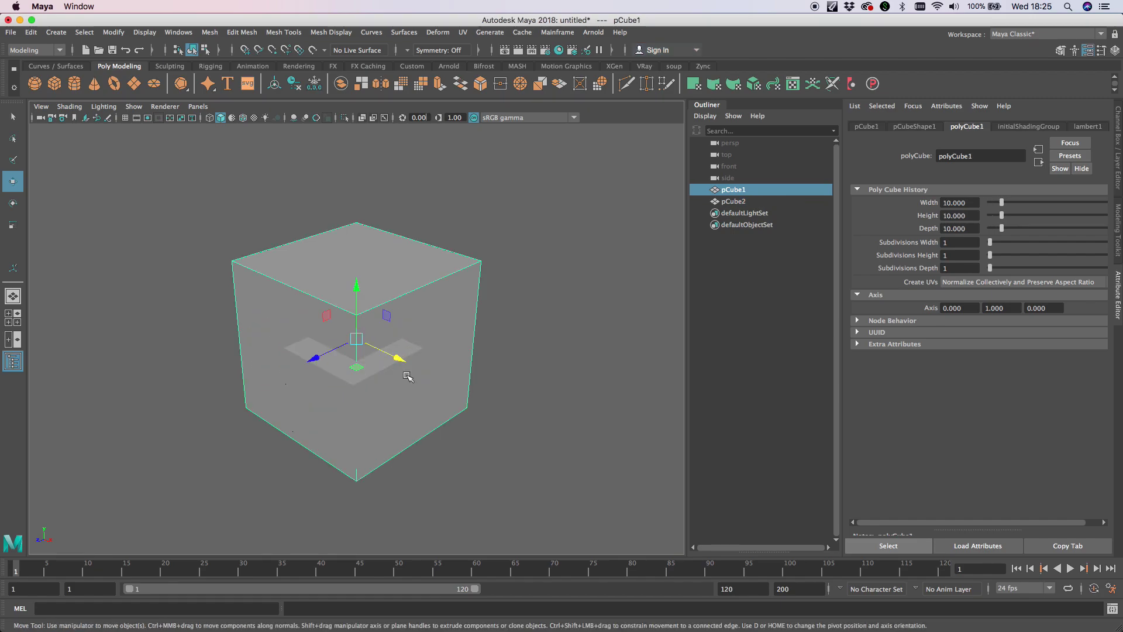
left_click(408, 377, "shift")
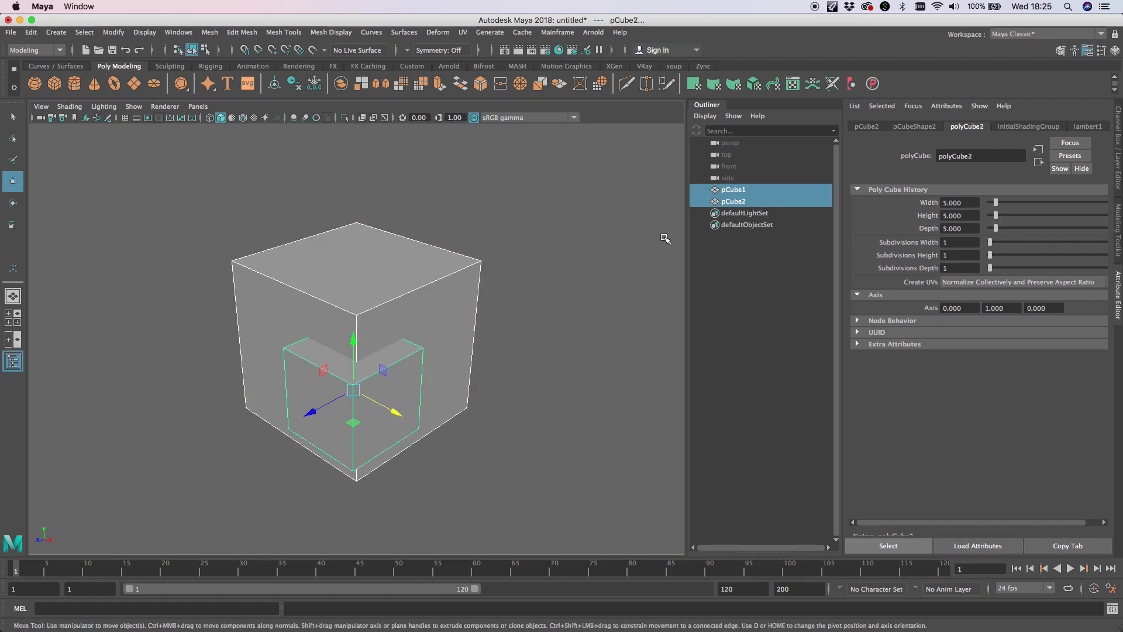
left_click(853, 84)
left_click_drag(509, 393, 446, 447, "alt")
Slide the cutter cube sideways, then select Bool1 in Edge mode and pick a top edge.
left_click(454, 459)
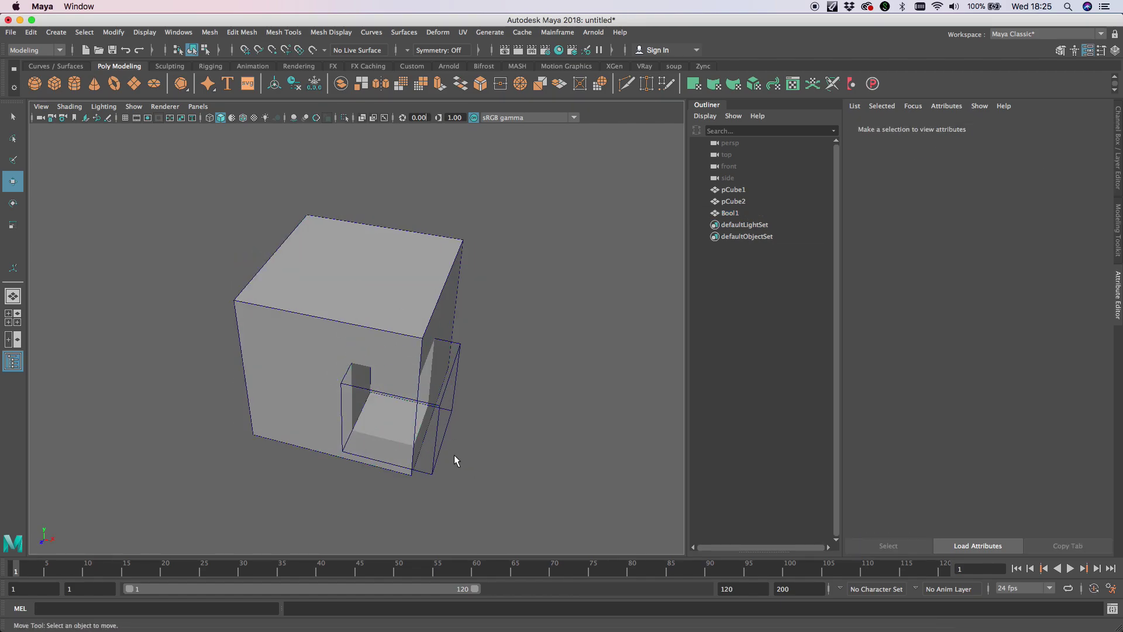
left_click(417, 416)
mouse_move(459, 411)
left_mouse_down()
mouse_move(296, 381)
mouse_move(471, 419)
mouse_move(477, 398)
left_mouse_up()
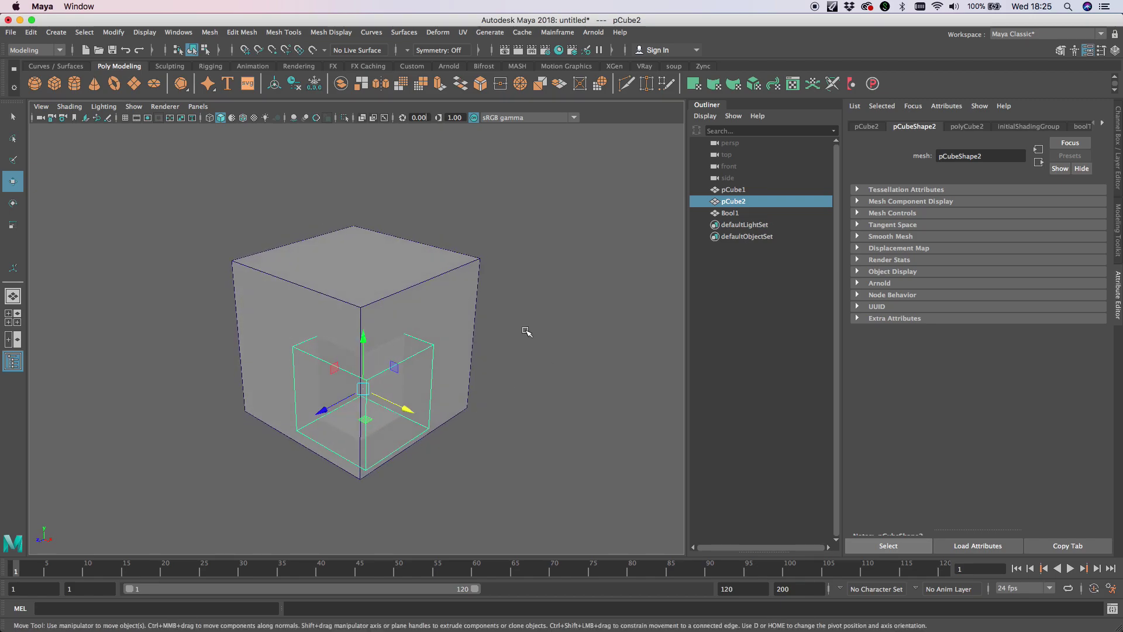
left_click(730, 214)
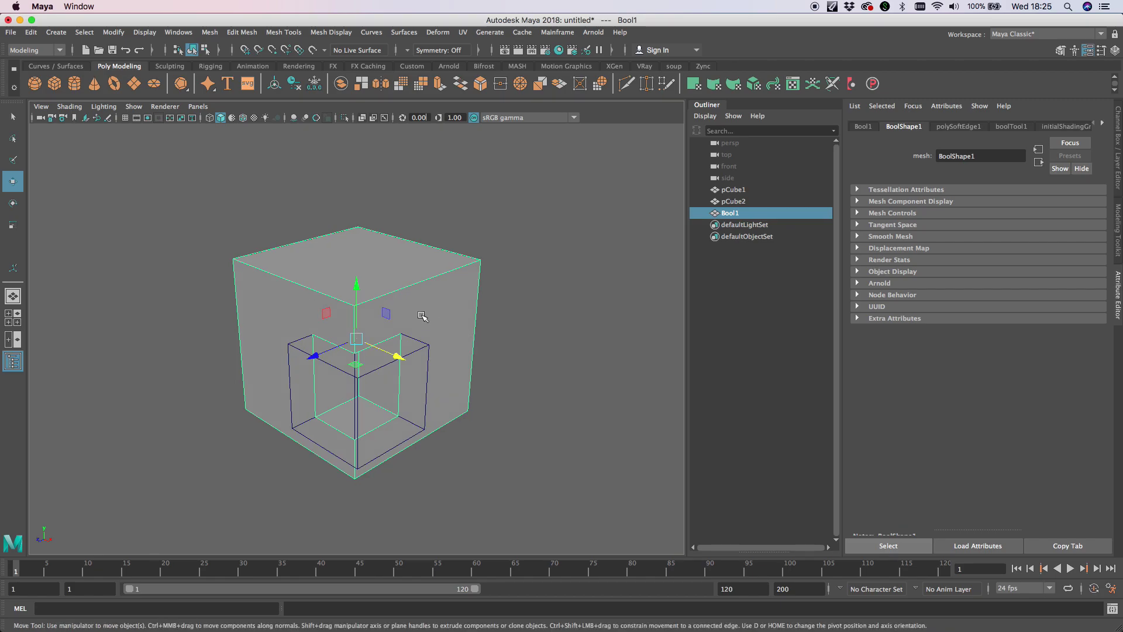
right_click_drag(412, 282, 404, 252)
left_click(421, 282)
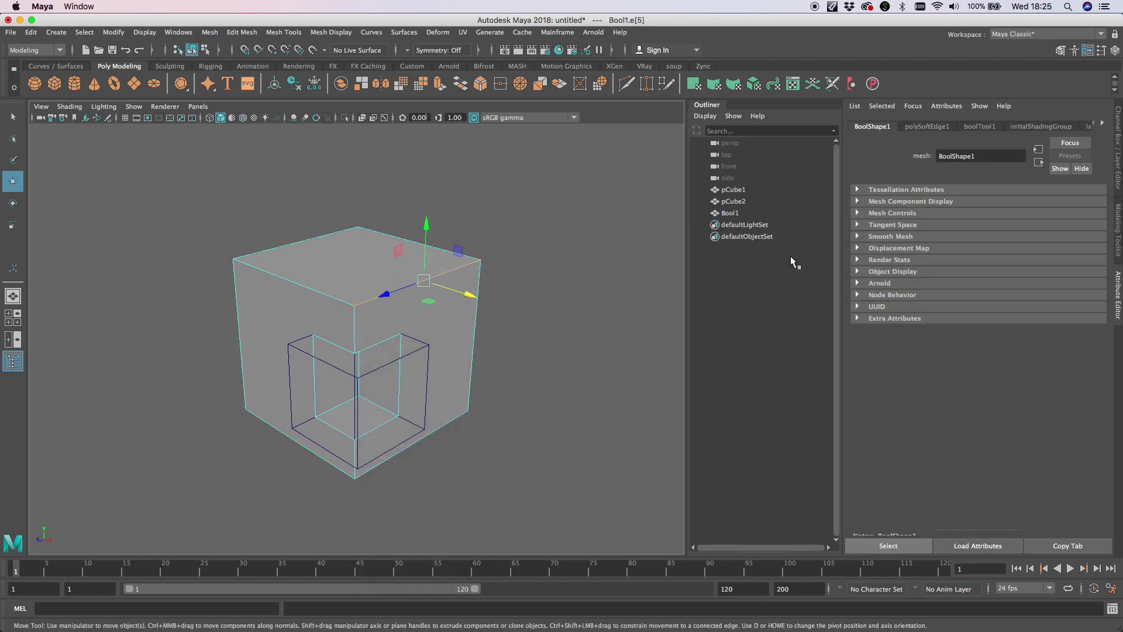
Bevel the selected top edge with a 0.2 world-space offset, Offset As Fraction off.
left_click(284, 34)
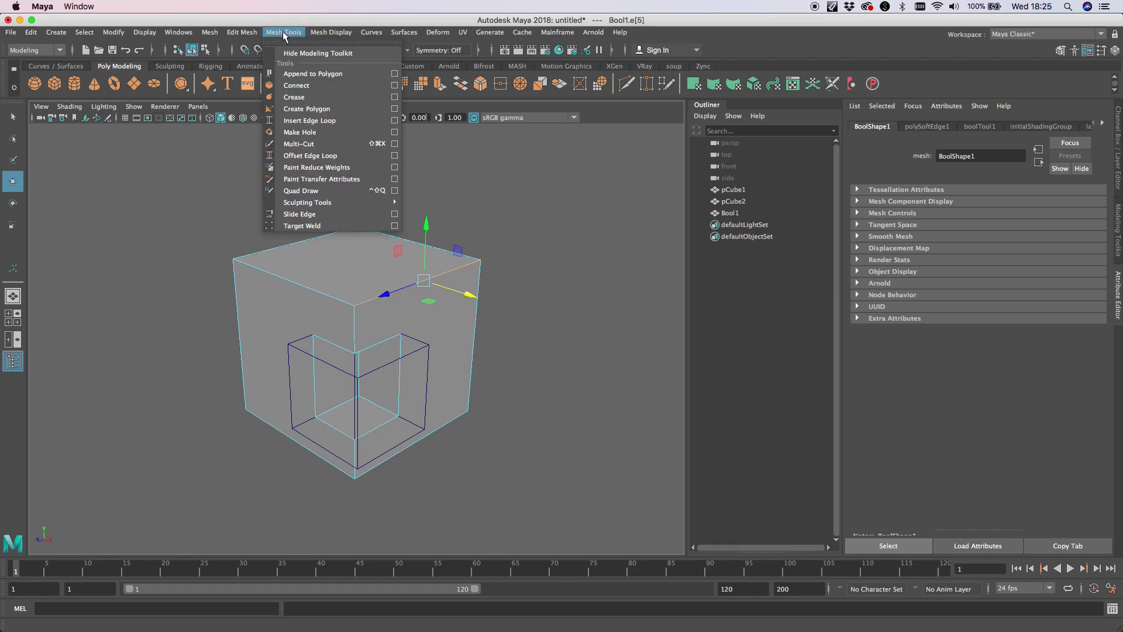
mouse_move(243, 32)
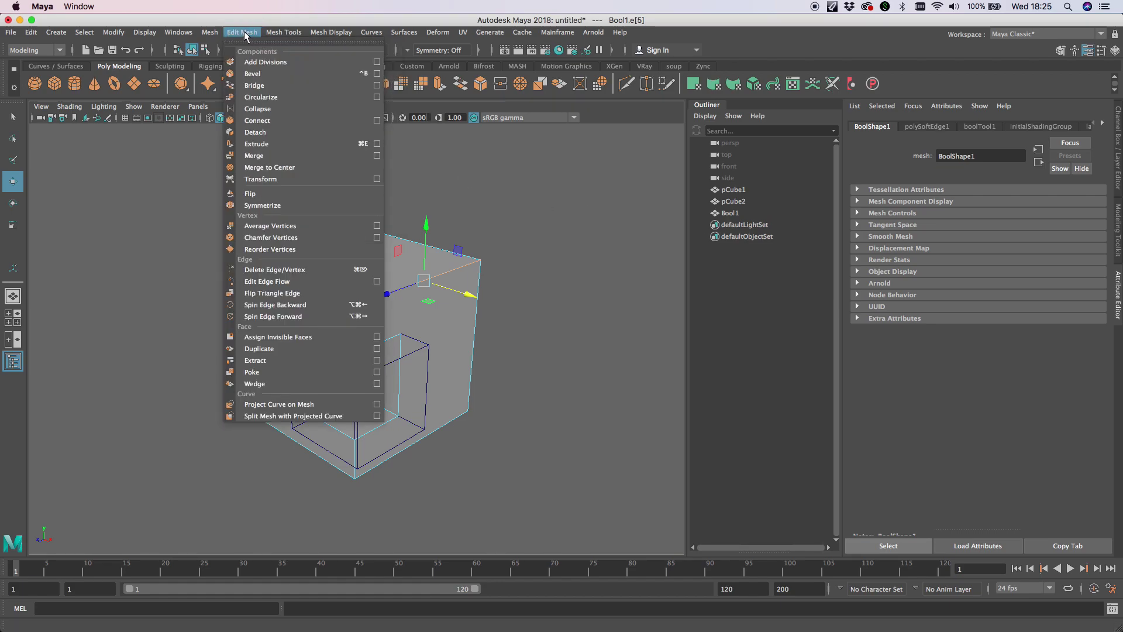
left_click(252, 73)
left_click(943, 202)
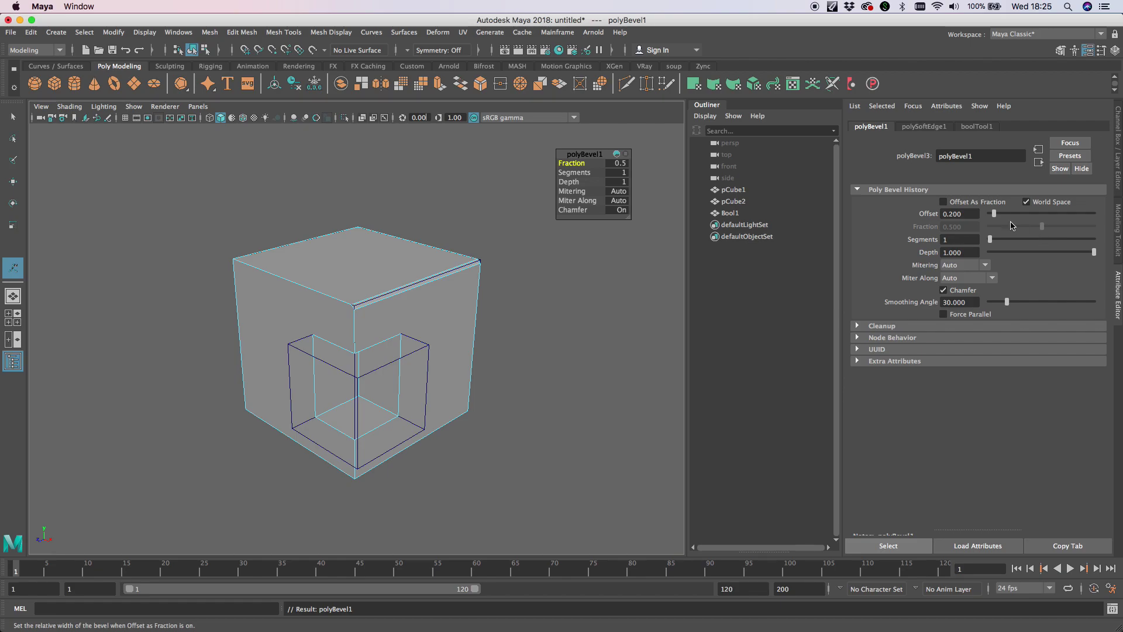
right_click_drag(441, 311, 484, 263)
left_click_drag(484, 263, 447, 341, "alt")
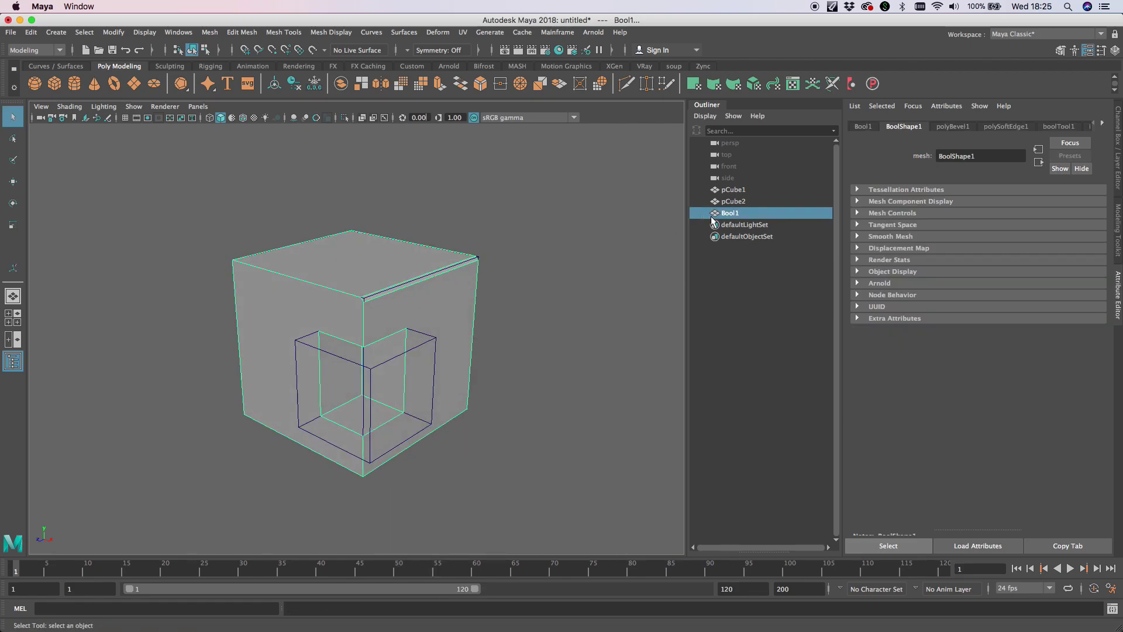
Create a ProSet driving the polyBevel1 node.
left_click(874, 83)
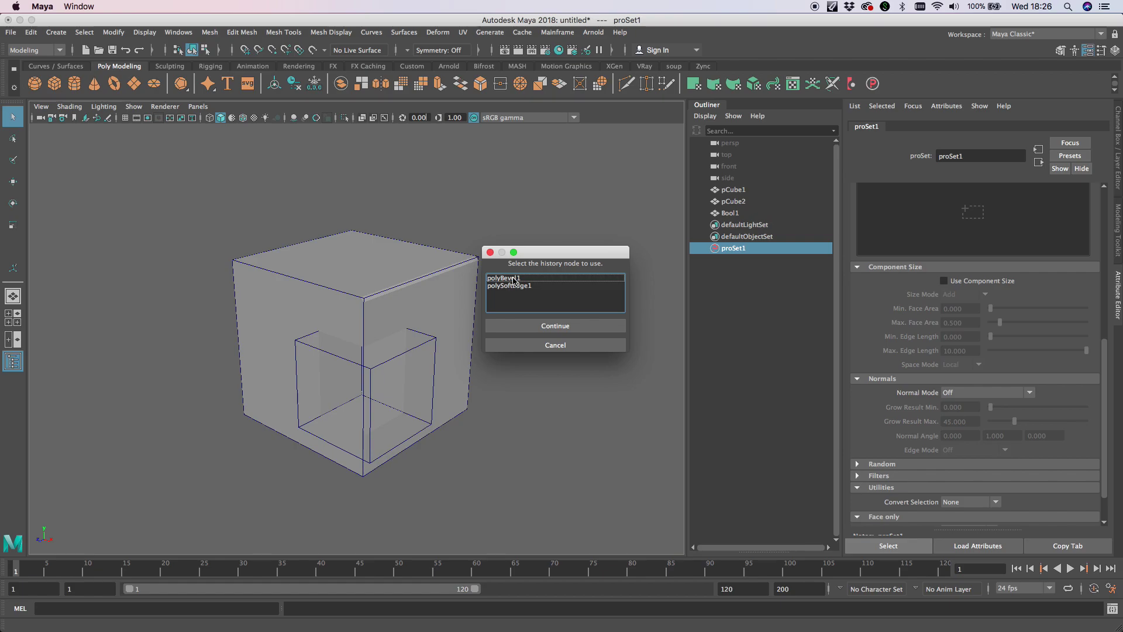
left_click(515, 281)
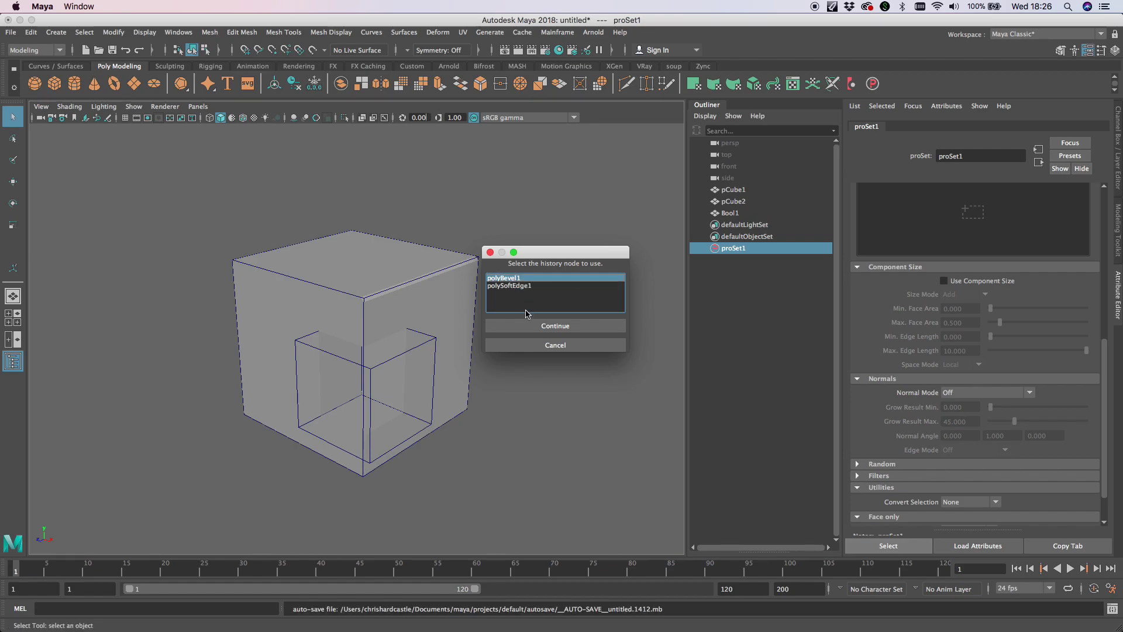
left_click(550, 327)
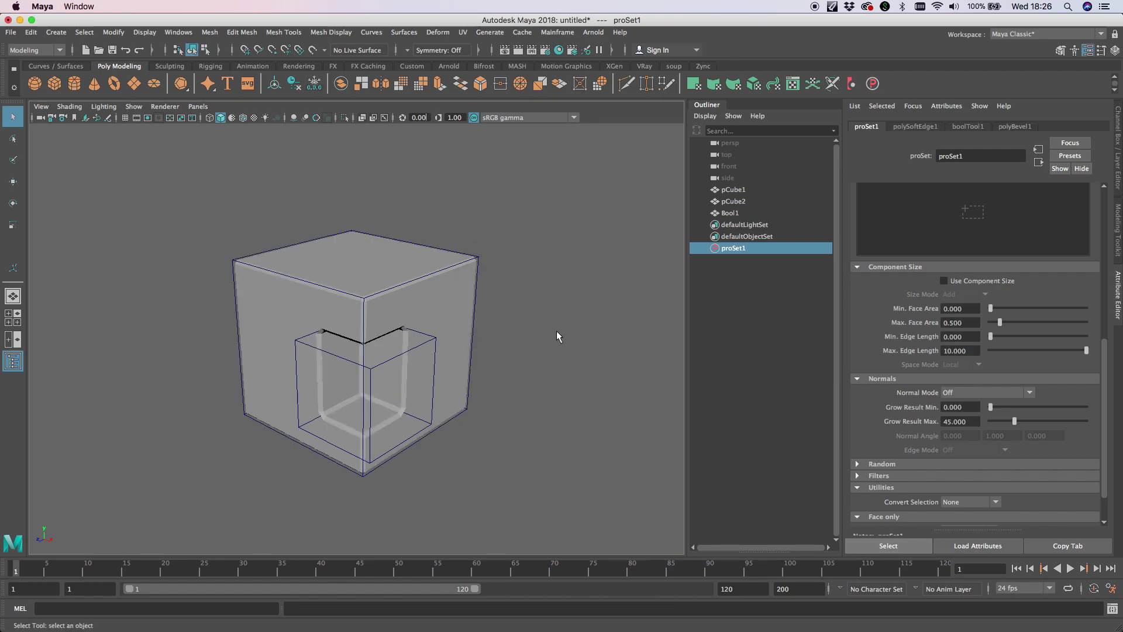
scroll(990, 299, "up", 10)
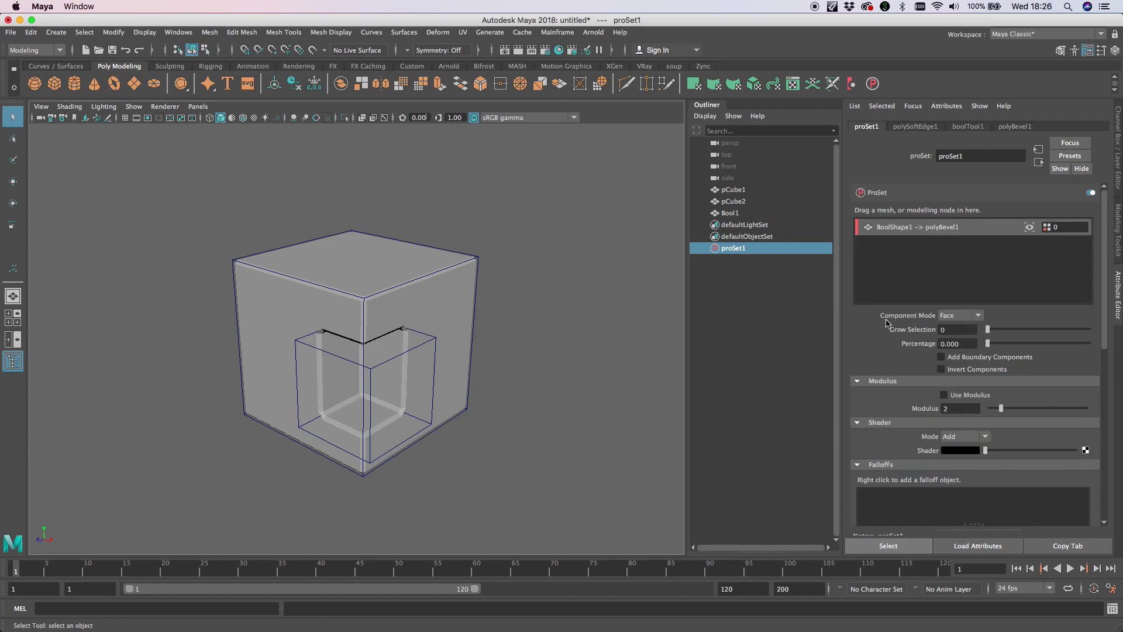
Set the ProSet Component Mode to Edge and Normals Edge Mode to Hard Edges.
left_click(962, 318)
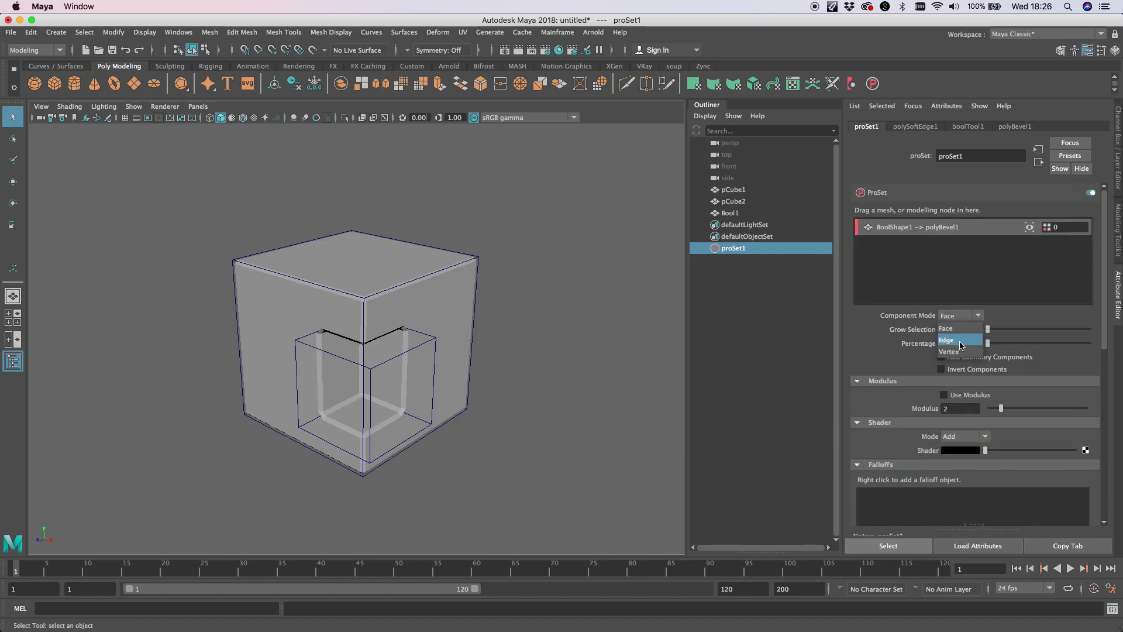
left_click(961, 340)
scroll(936, 380, "down", 10)
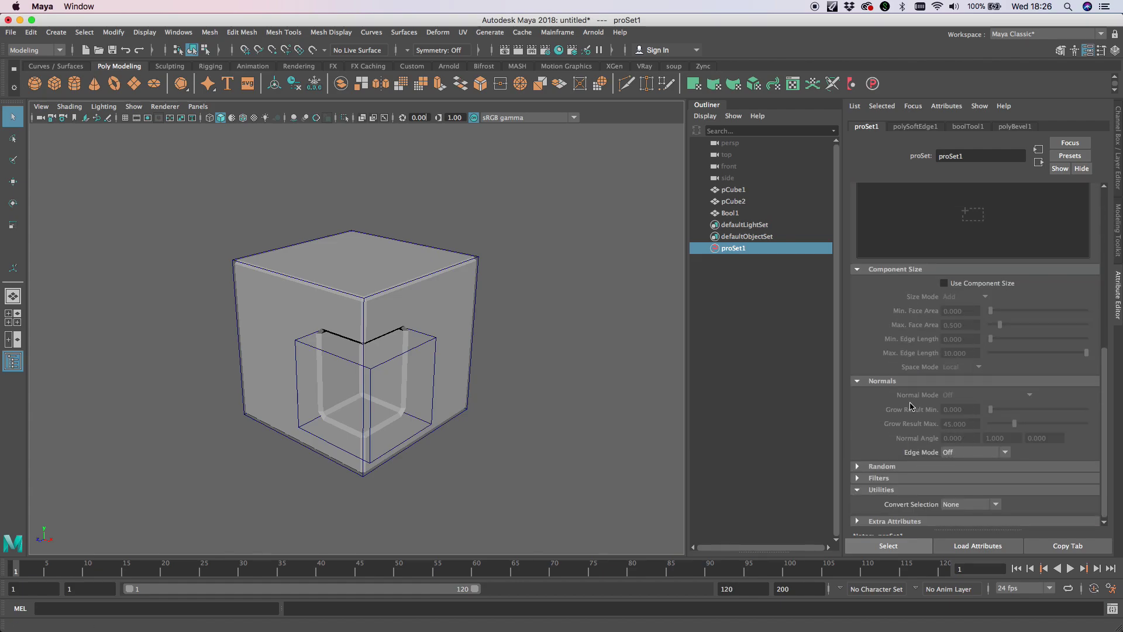
left_click(972, 448)
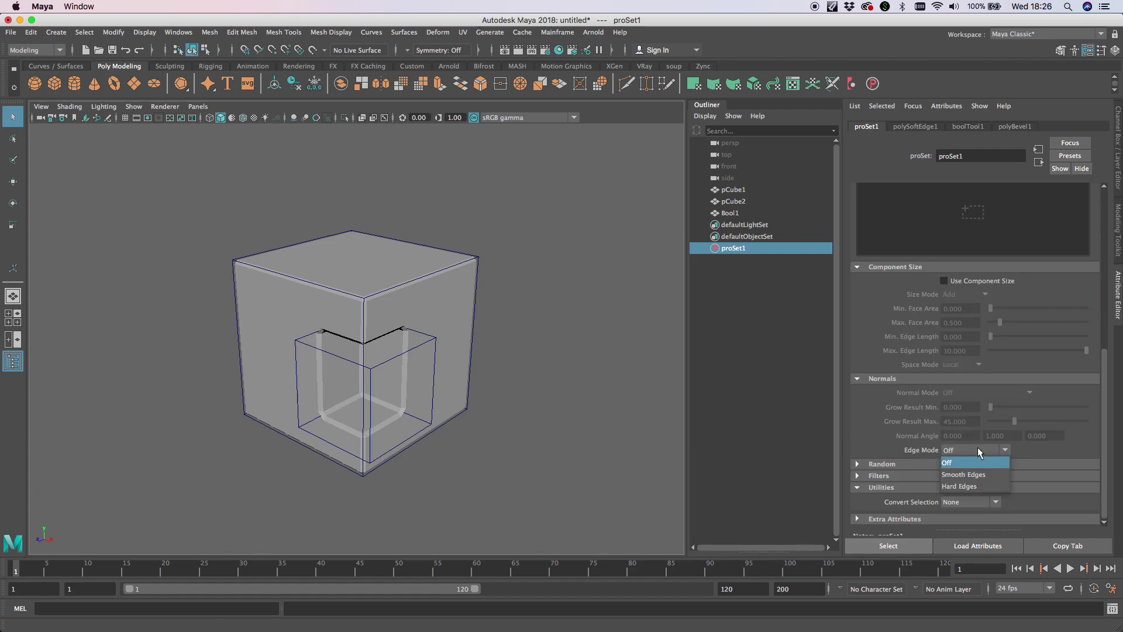
left_click(965, 488)
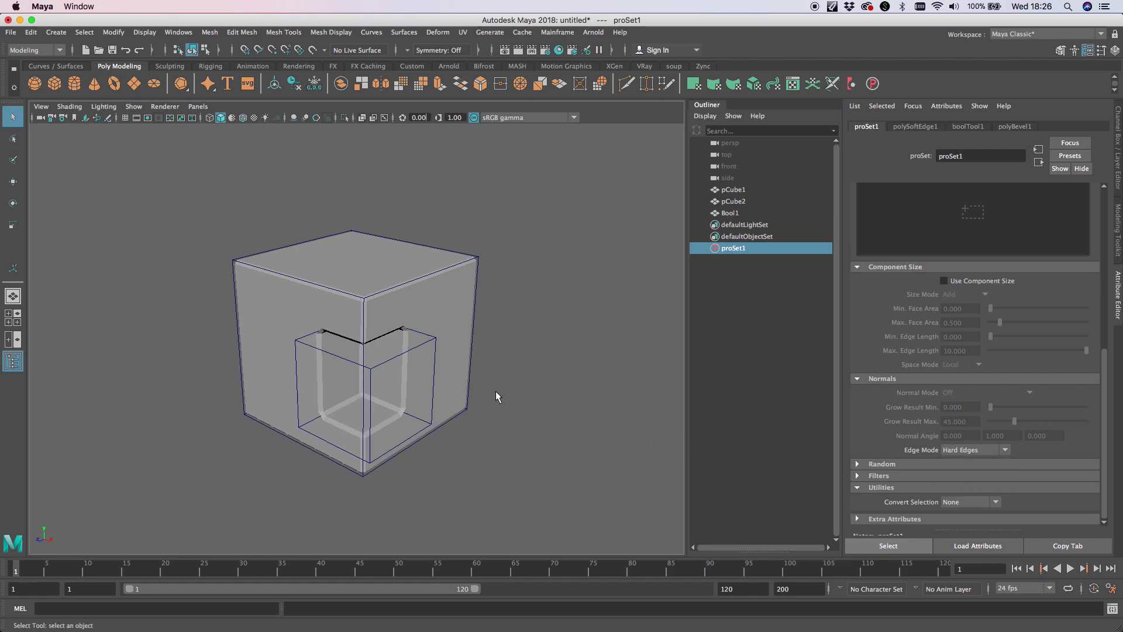
left_click_drag(496, 390, 471, 374, "alt")
left_click(450, 318)
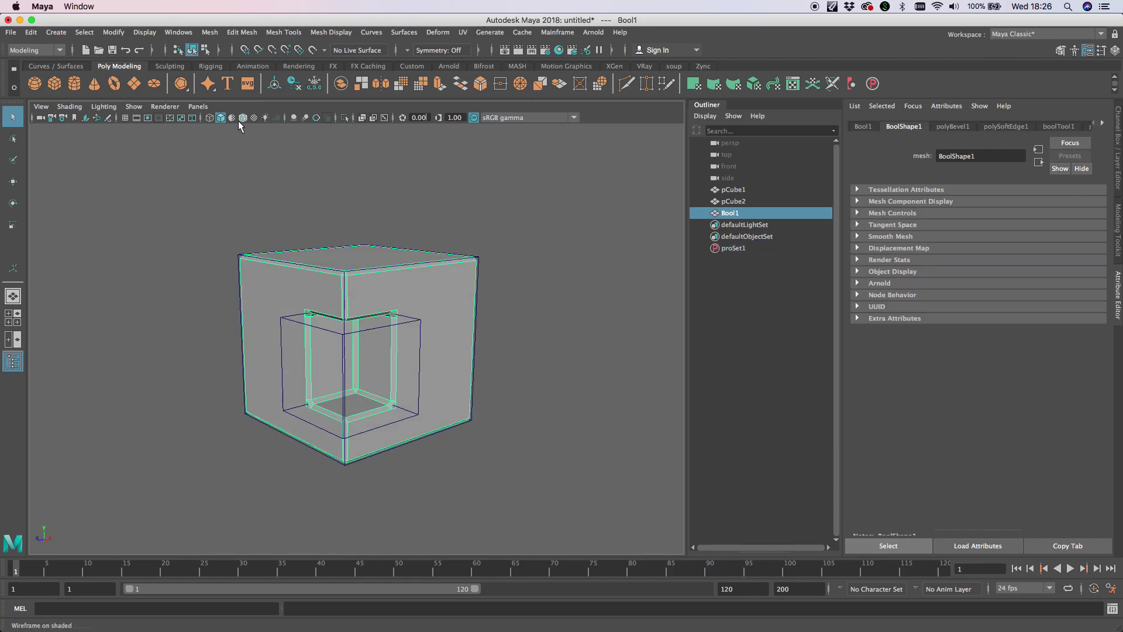
left_click_drag(409, 321, 341, 310, "alt")
left_click(504, 327)
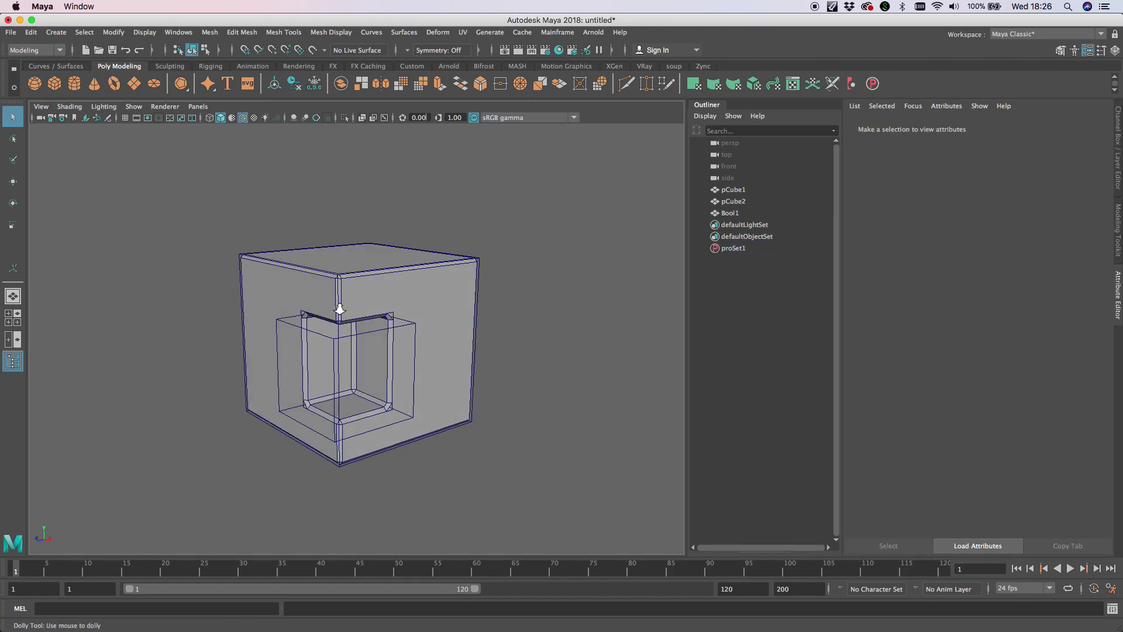
scroll(375, 351, "up", 3)
left_click_drag(409, 380, 441, 447, "alt")
scroll(458, 411, "down", 2)
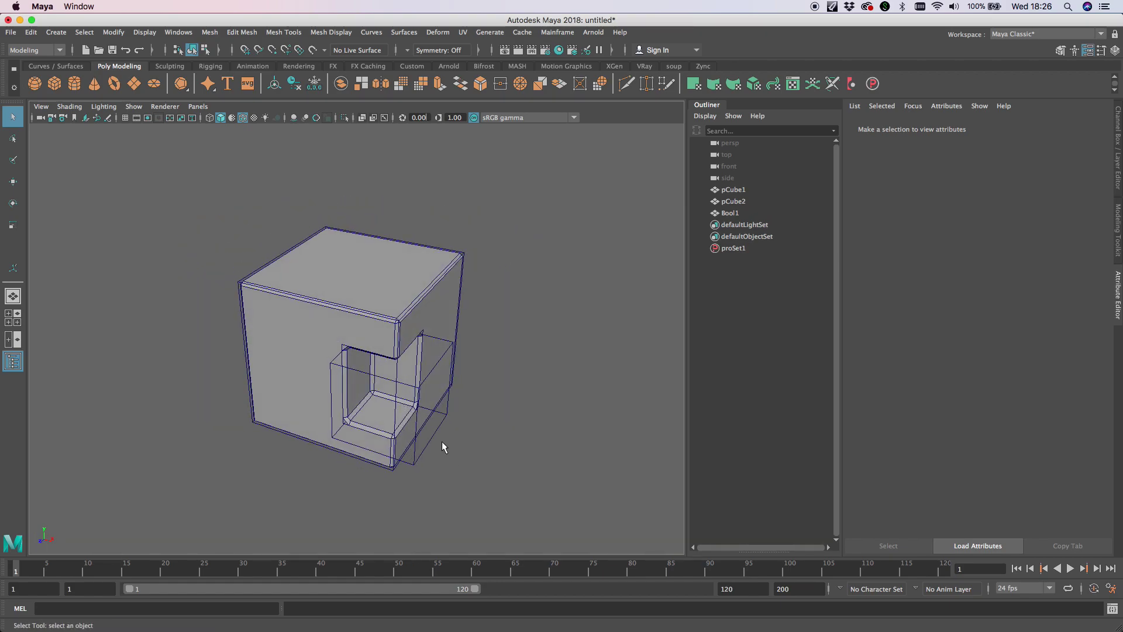
Move the pCube2 cutter left along X and further along Z into the cube.
left_click(433, 436)
key("w")
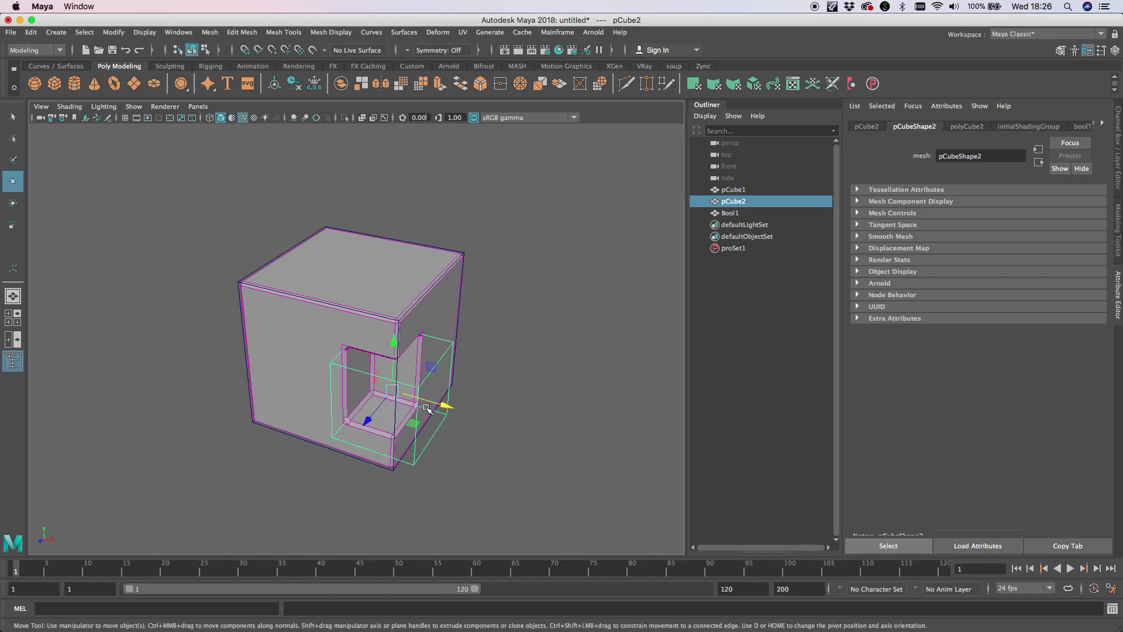
left_click_drag(430, 405, 361, 421)
mouse_move(250, 387)
left_mouse_down()
mouse_move(306, 384)
mouse_move(241, 389)
left_mouse_up()
left_click_drag(312, 394, 367, 378, "alt")
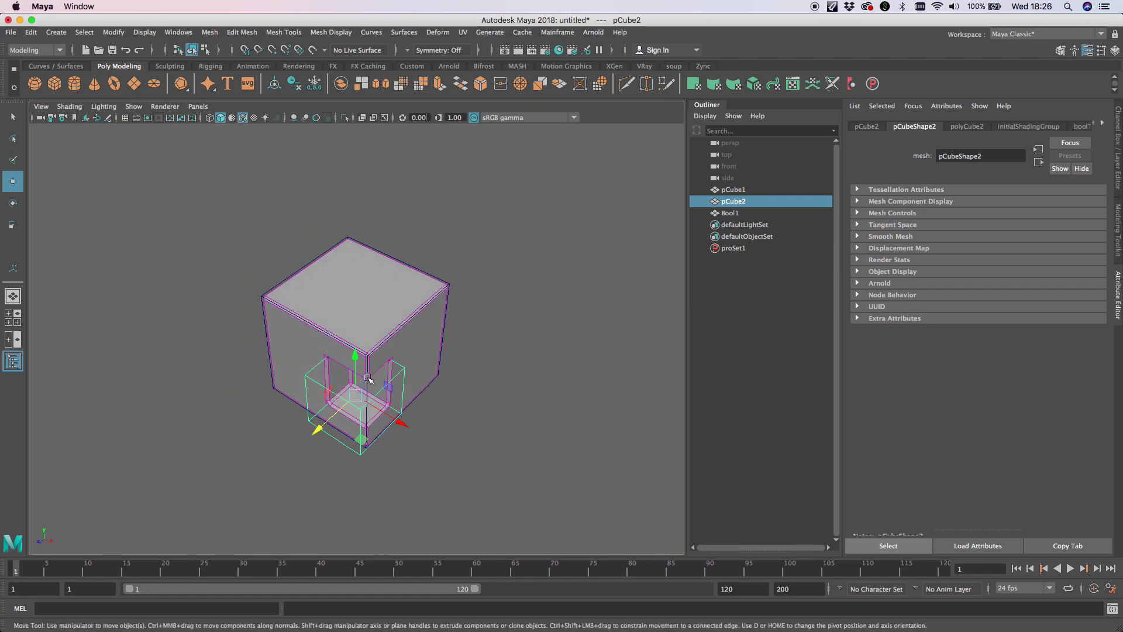
Create a polygon cylinder above the cube and add pCylinder1 to Bool1's operands.
left_click(74, 87)
left_click_drag(358, 325, 351, 256)
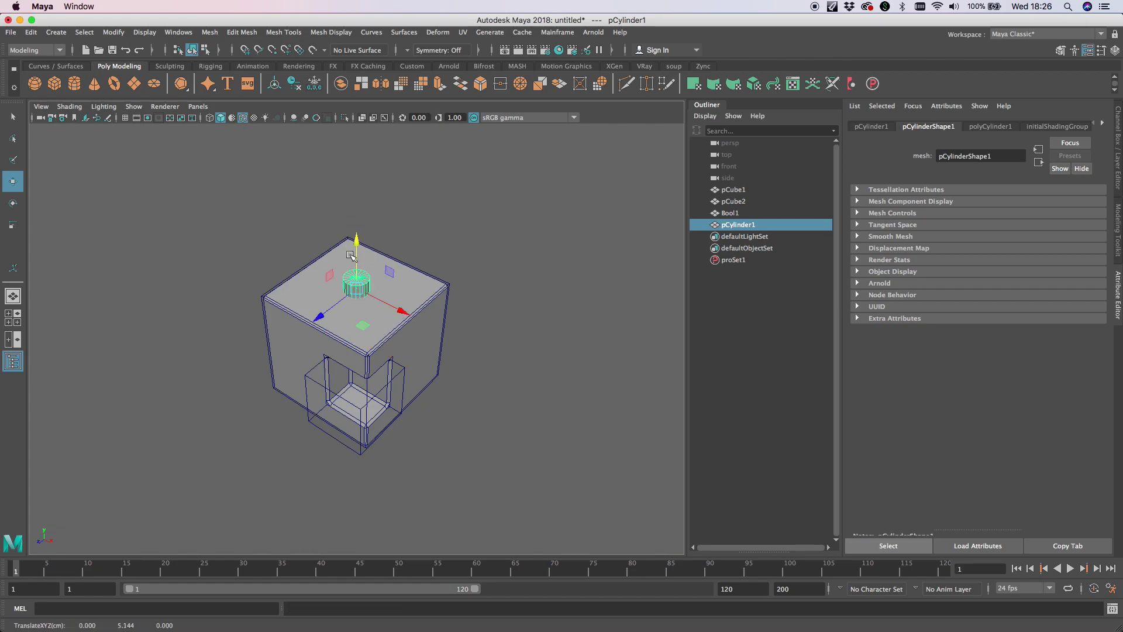
left_click(733, 213)
left_click(1051, 126)
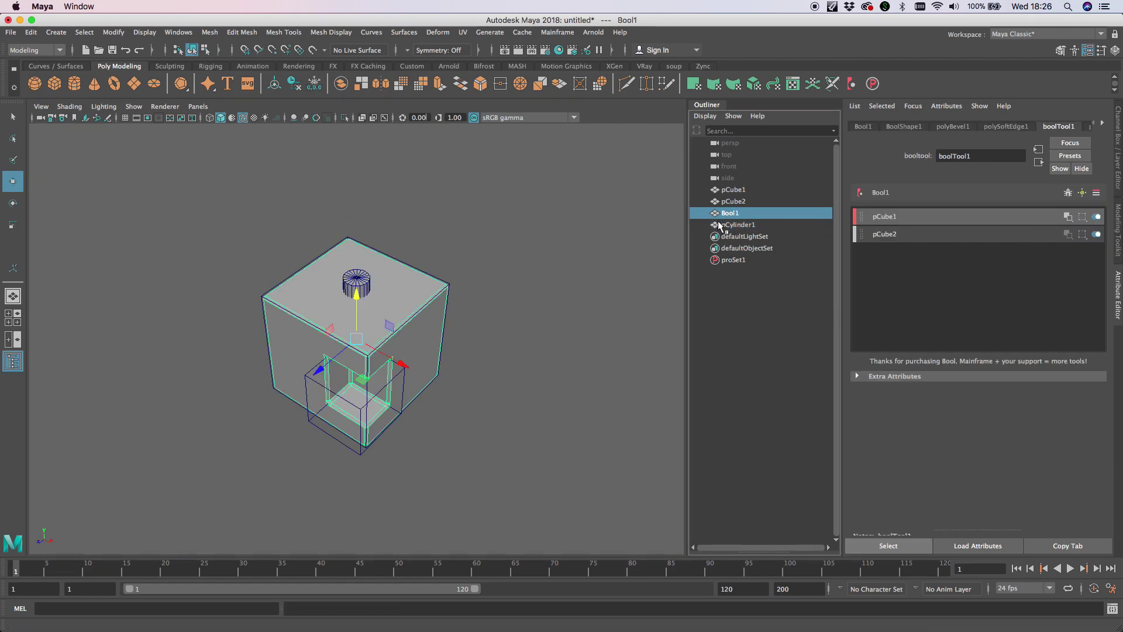
left_click_drag(734, 228, 906, 285)
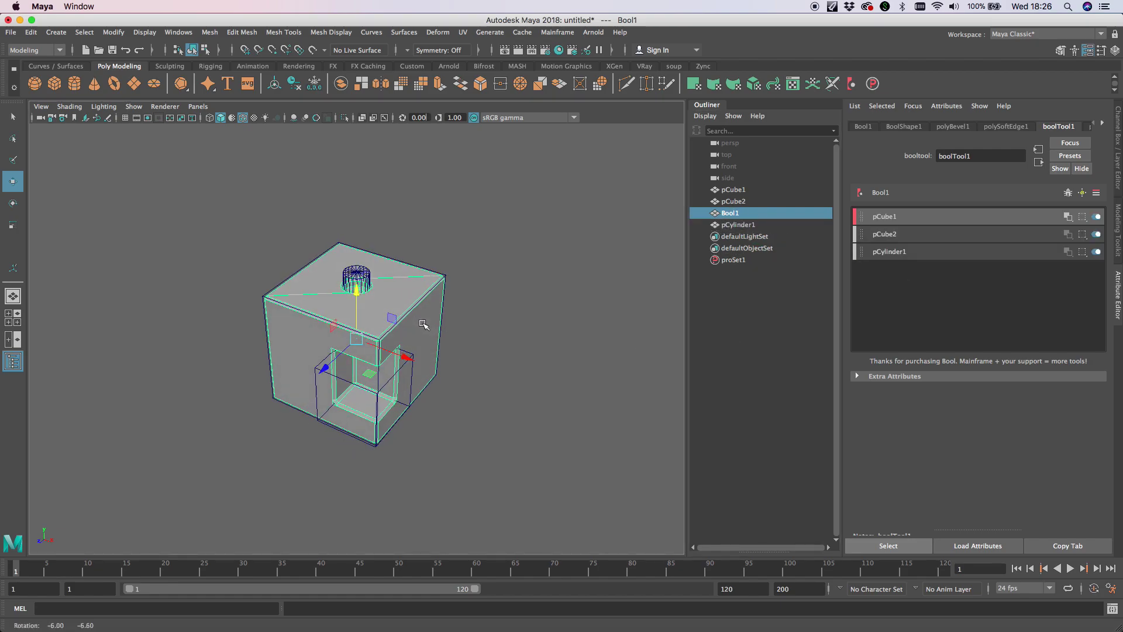
Scale the cylinder cutter to widen the round hole in the cube's top.
scroll(544, 314, "up", 5)
left_click(388, 182)
left_click_drag(388, 182, 410, 199, "alt")
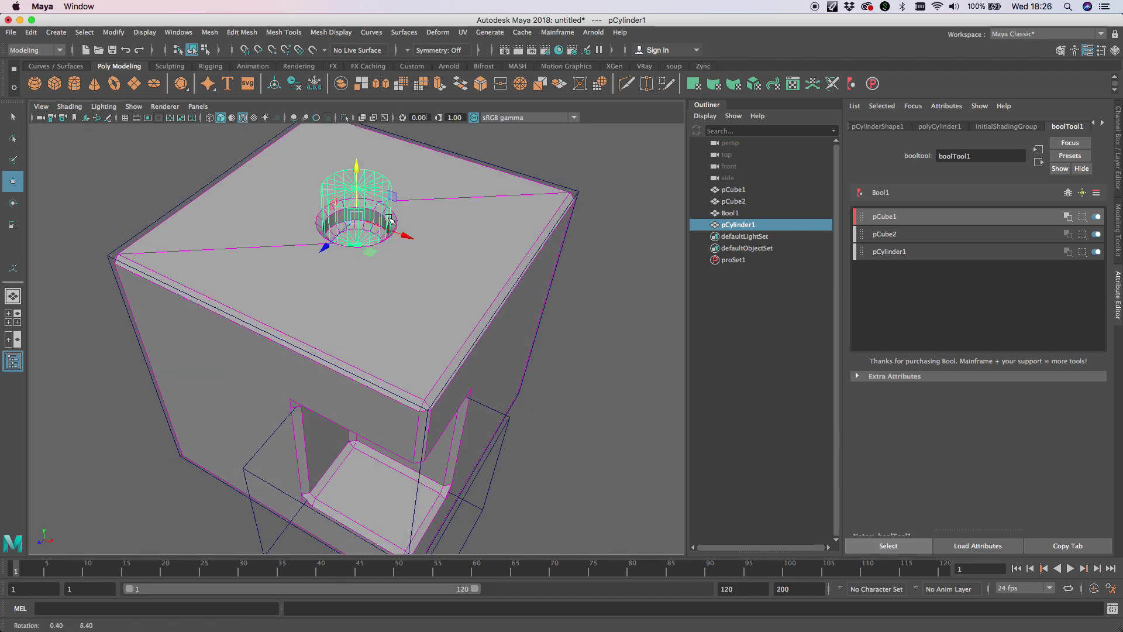
scroll(501, 289, "up", 5)
left_click_drag(501, 288, 372, 246, "alt")
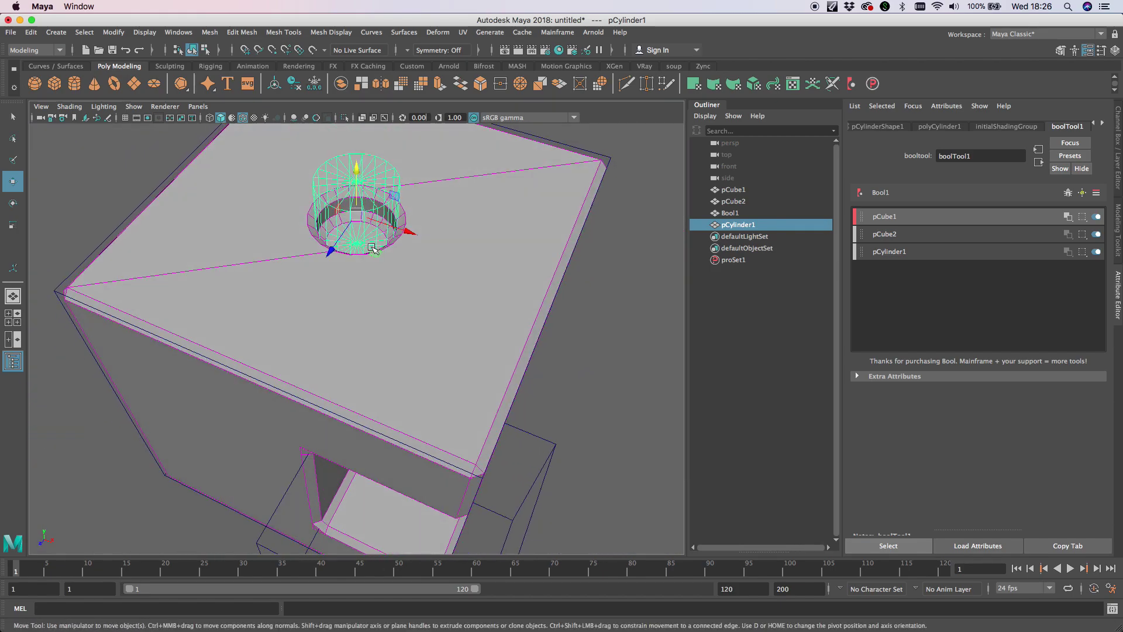
key("e")
key("r")
scroll(356, 214, "up", 5)
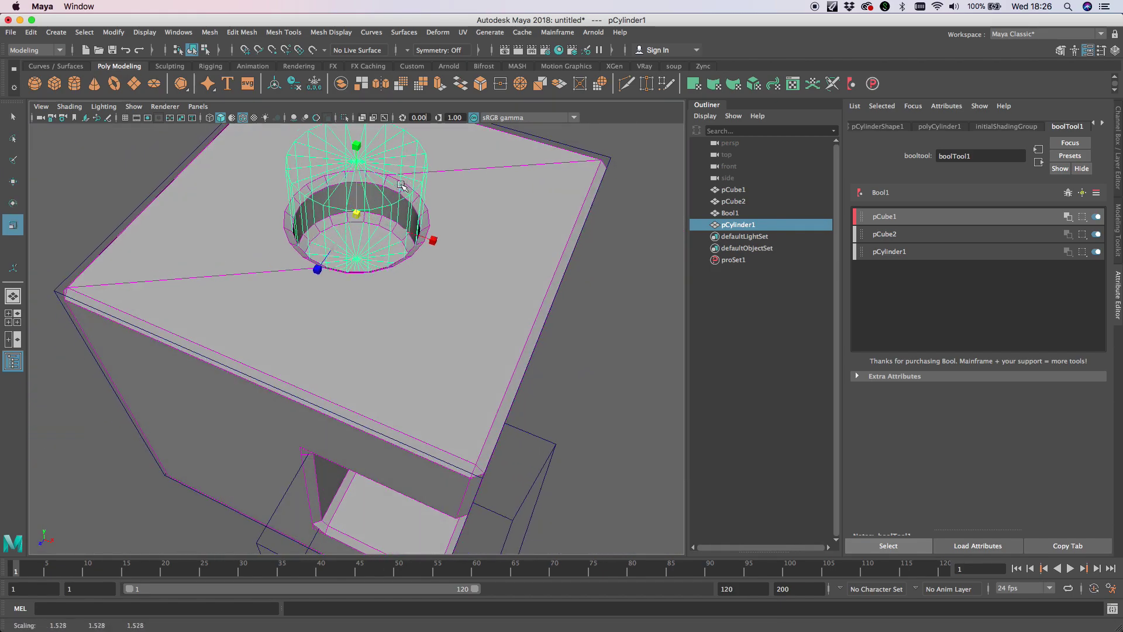
left_click_drag(419, 291, 433, 258, "alt")
key("w")
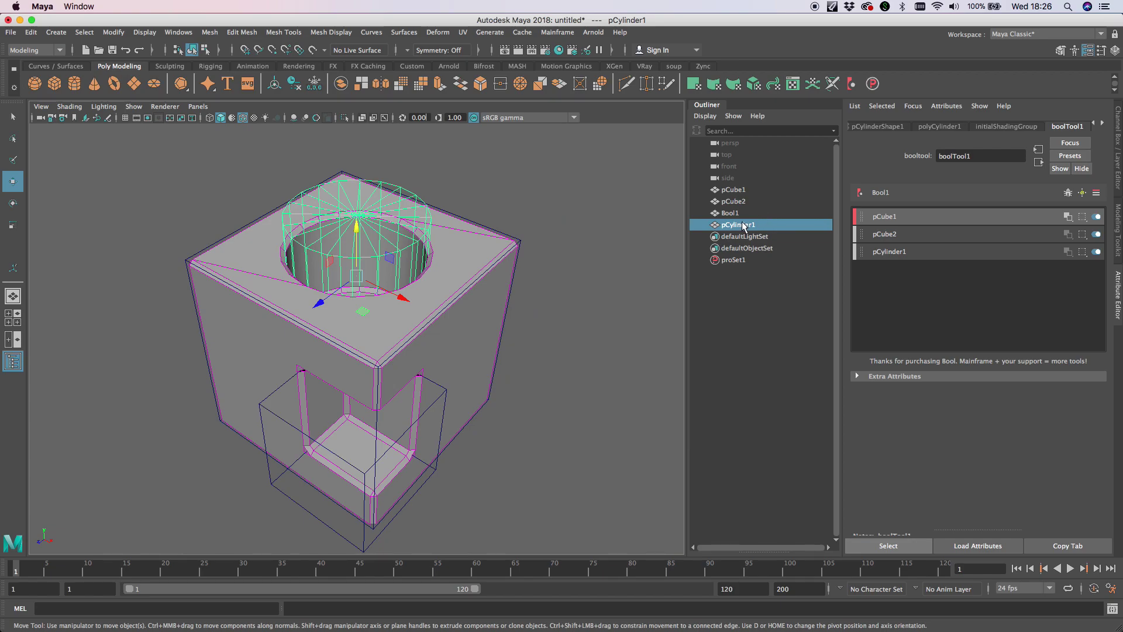
left_click(732, 191)
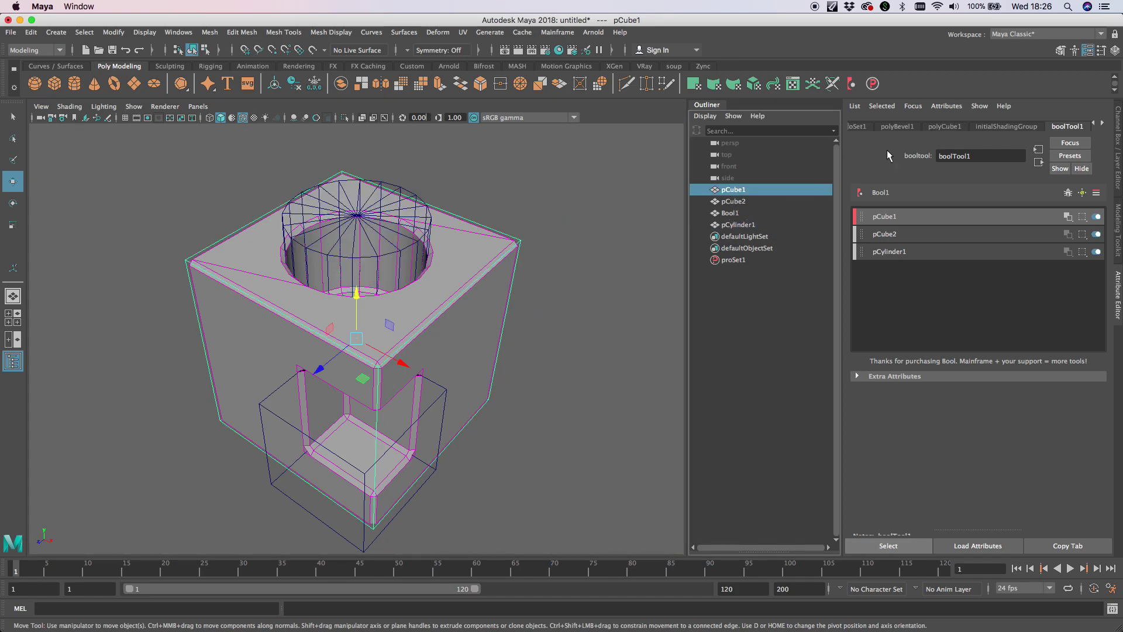
Set pCube1's polyCube1 subdivisions width, height and depth to 3.
left_click(1092, 124)
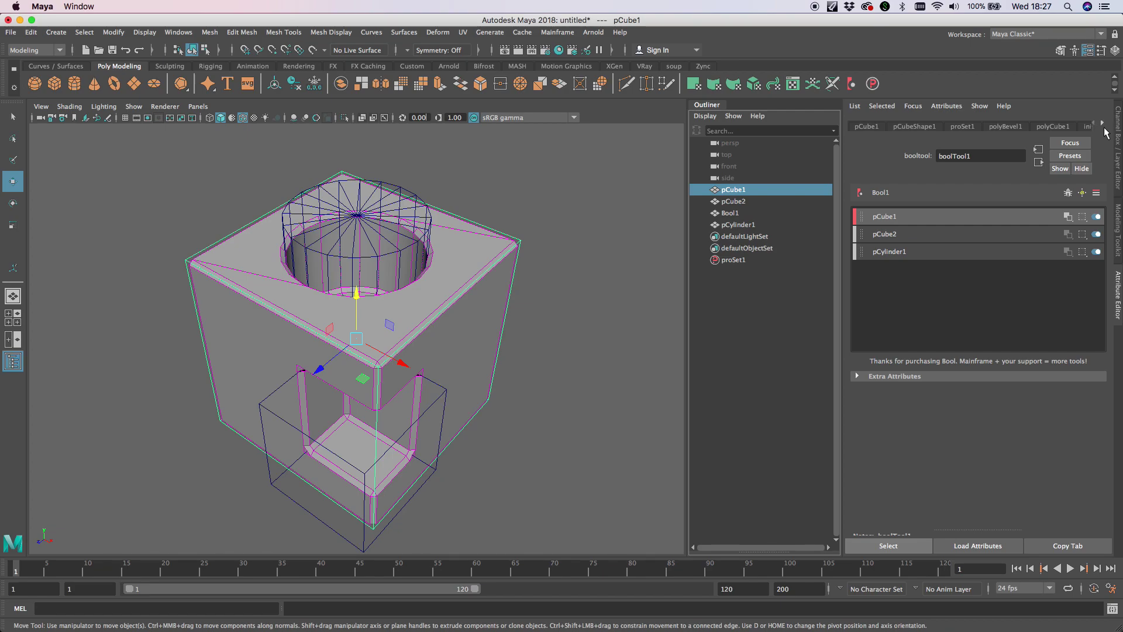
left_click(1101, 125)
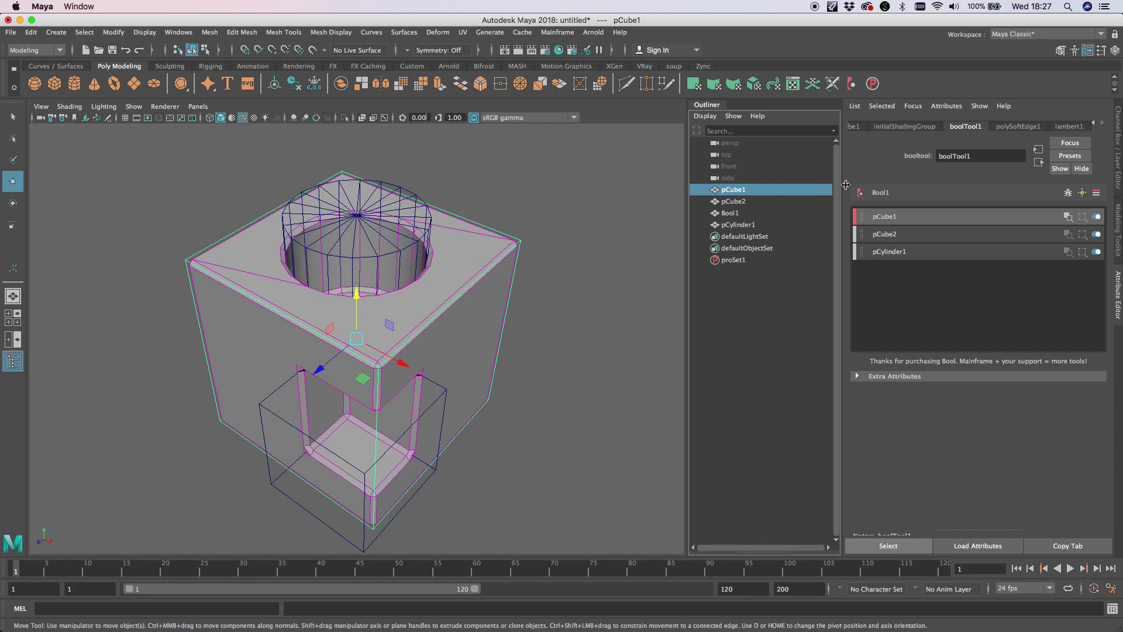
left_click(807, 190)
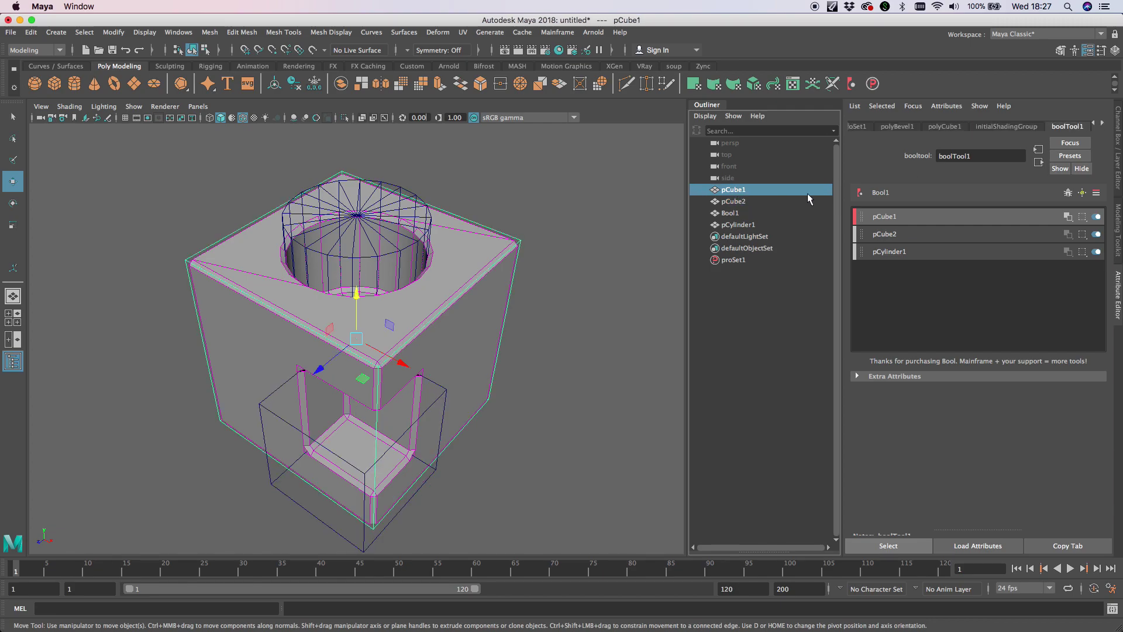
left_click(944, 127)
left_click(954, 245)
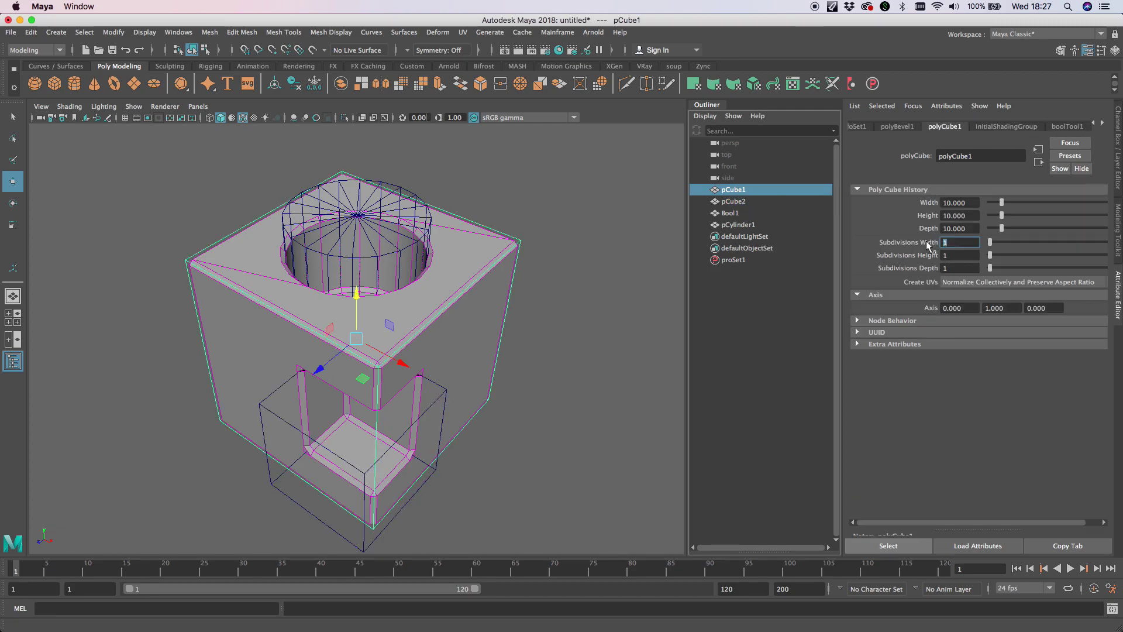
type("3")
key("Tab")
type("3")
key("Tab")
type("3")
key("Tab")
Slide the pCube2 cutter along X to shift the notch.
left_click_drag(468, 426, 466, 421, "alt")
left_click(450, 490)
left_click_drag(451, 491, 414, 380, "alt")
scroll(370, 379, "up", 6)
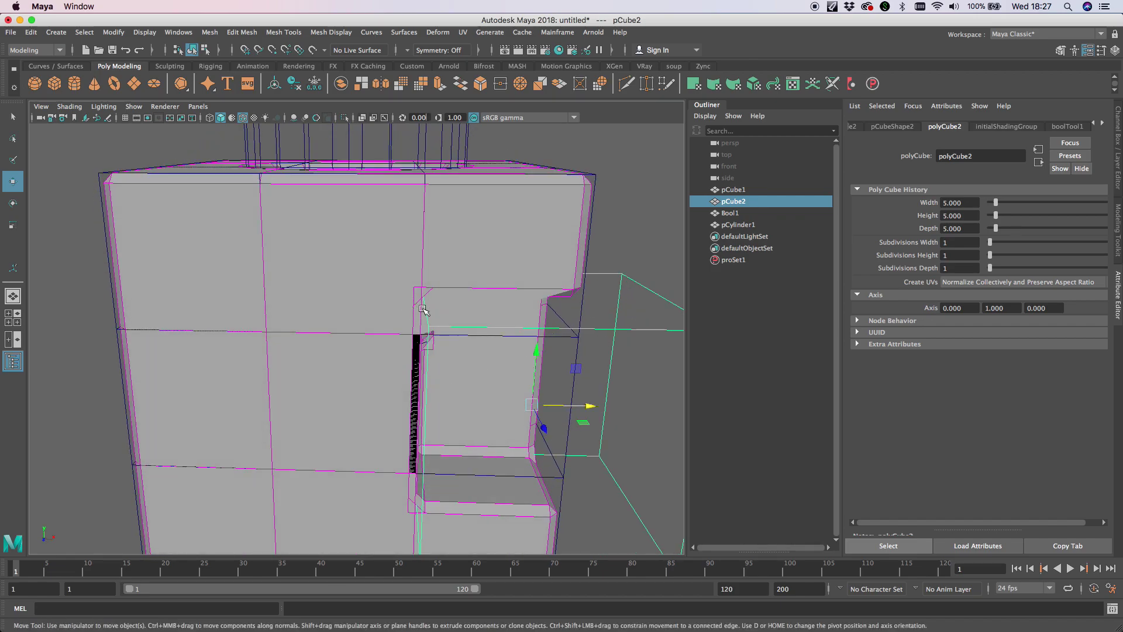
left_click_drag(454, 328, 454, 330, "alt")
right_click_drag(454, 329, 430, 330, "alt")
left_click_drag(467, 365, 452, 391, "alt")
left_click_drag(440, 347, 423, 306, "alt")
scroll(431, 283, "up", 5)
scroll(501, 420, "up", 3)
left_click_drag(502, 421, 470, 361, "alt")
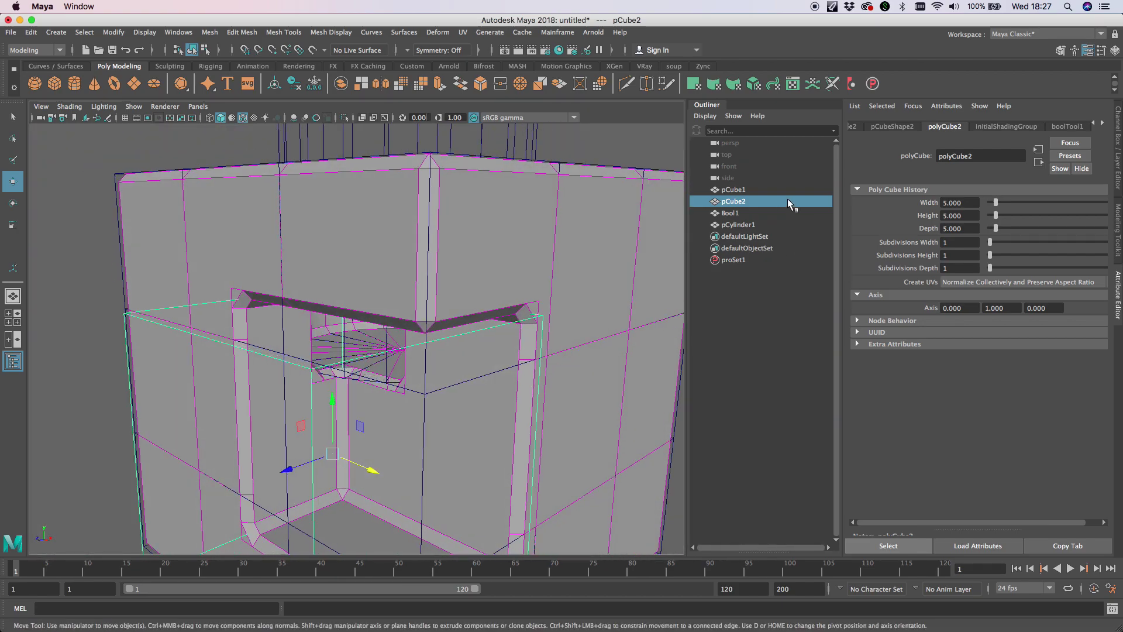
Set polyBevel1 to 3 segments with a 0.100 offset.
left_click(1094, 124)
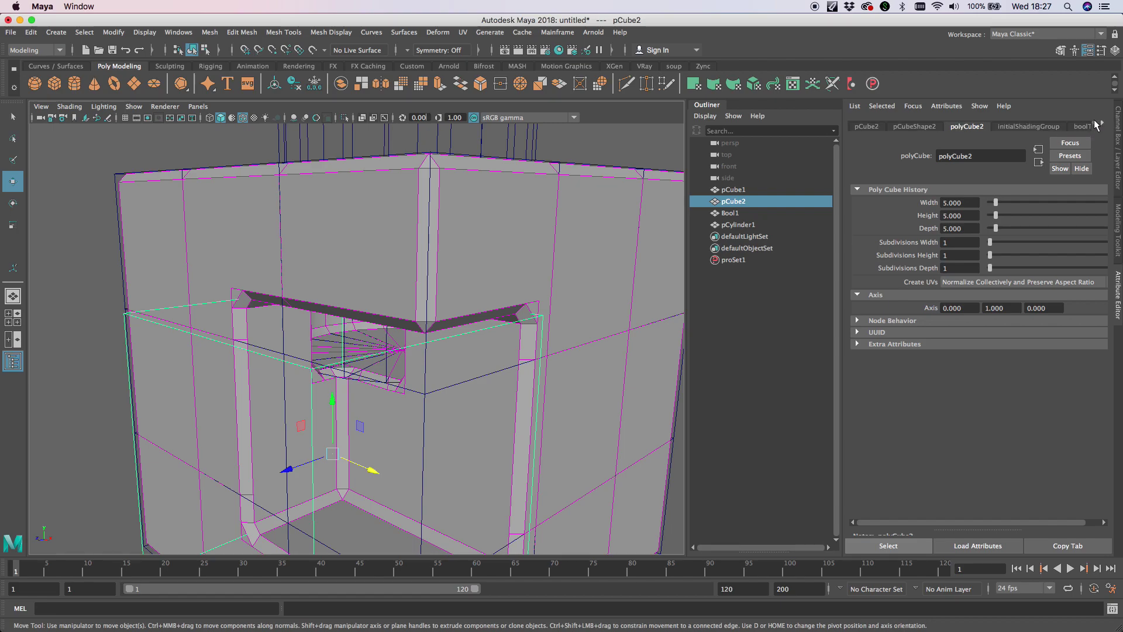
left_click(1104, 124)
left_click(1104, 124)
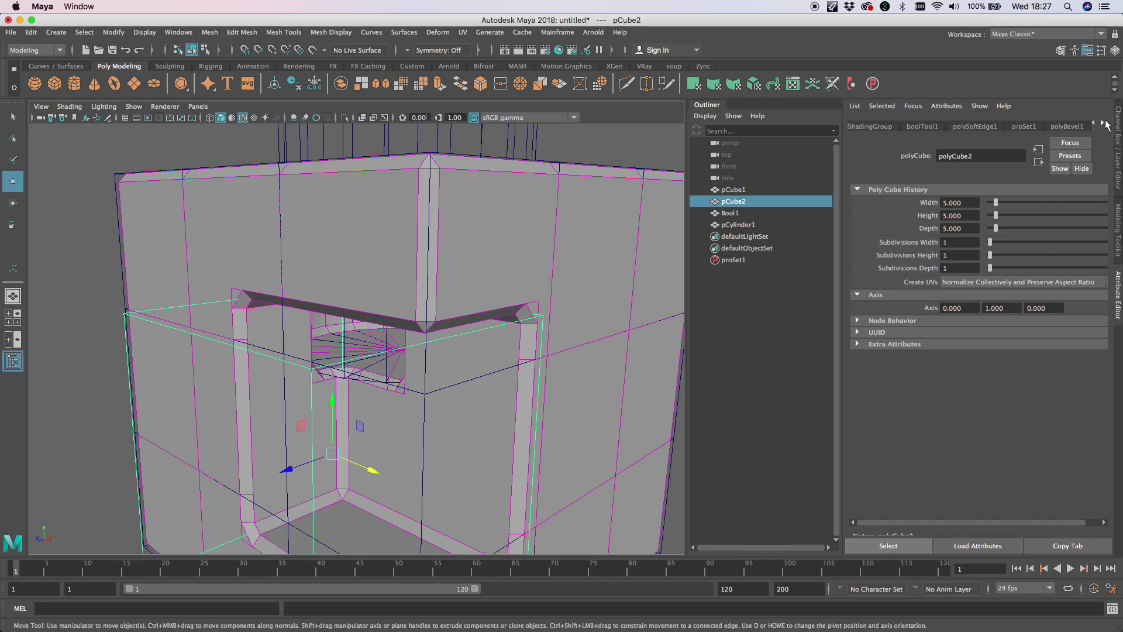
left_click(1068, 126)
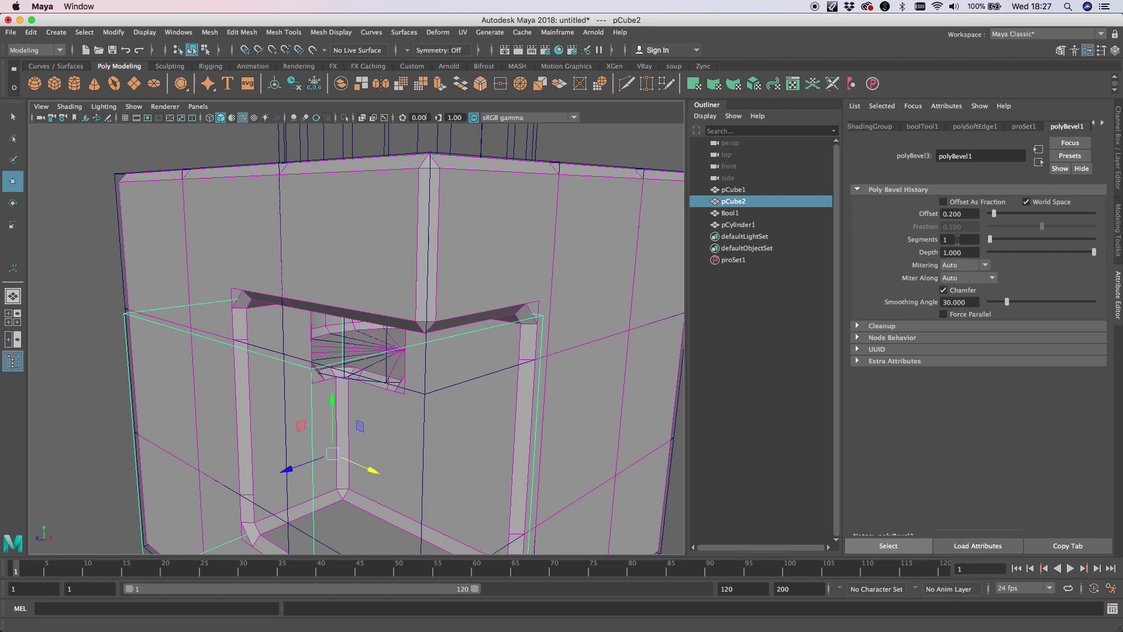
type("3")
key("Return")
left_click_drag(404, 351, 438, 376, "alt")
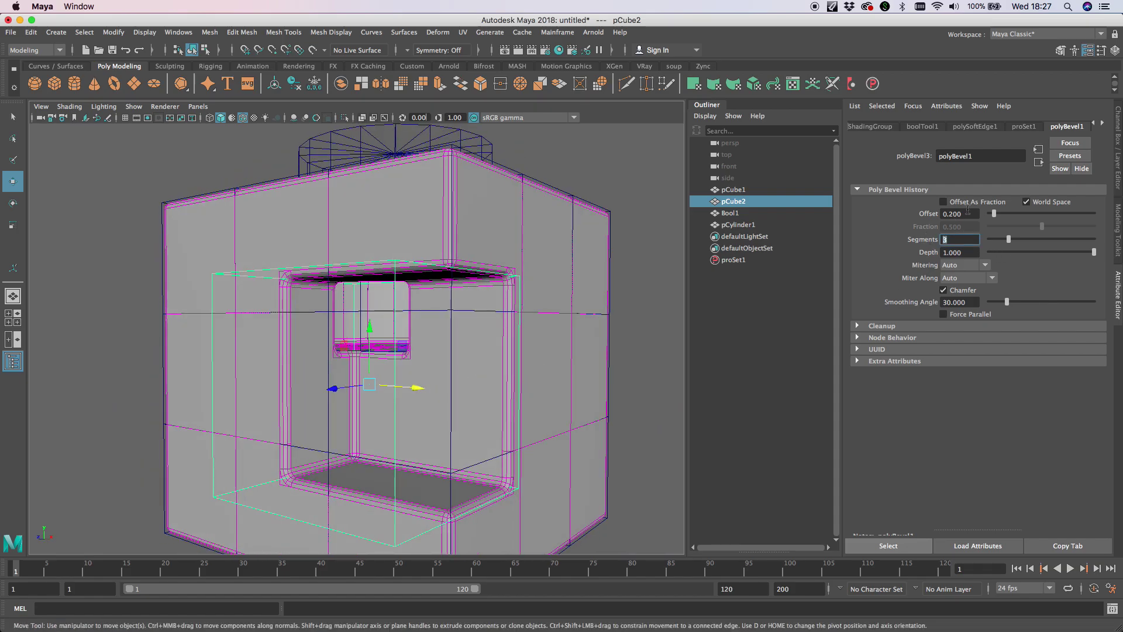
left_click_drag(964, 214, 949, 213)
type("1")
key("Return")
Slide pCylinder1 along X across the cube's top.
left_click_drag(474, 337, 582, 198, "alt")
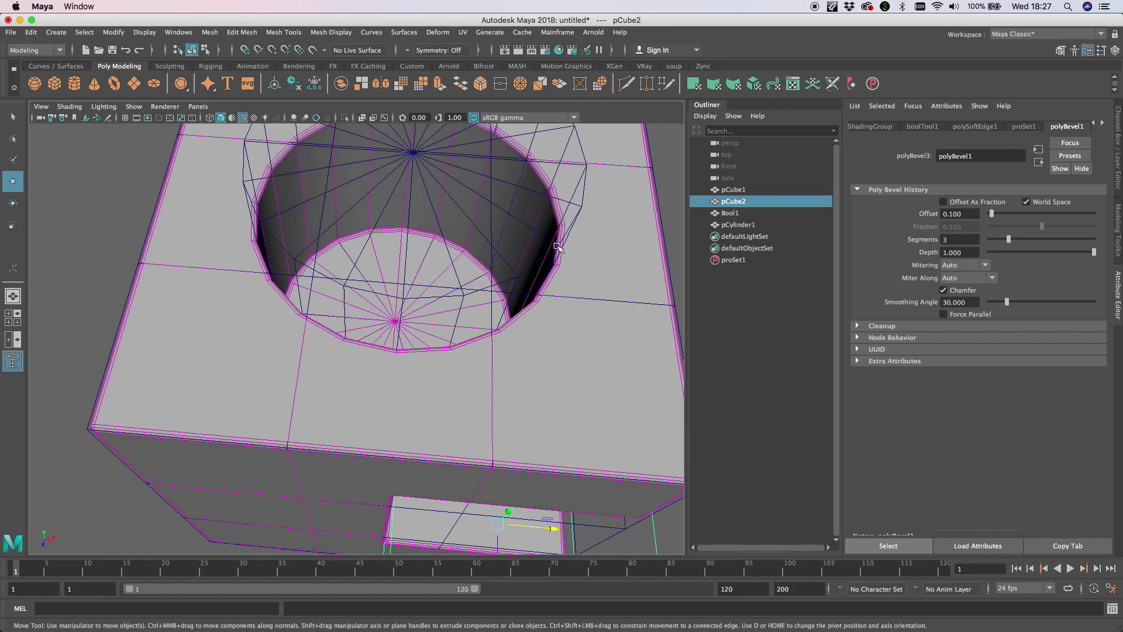
left_click(587, 201)
left_click(582, 196)
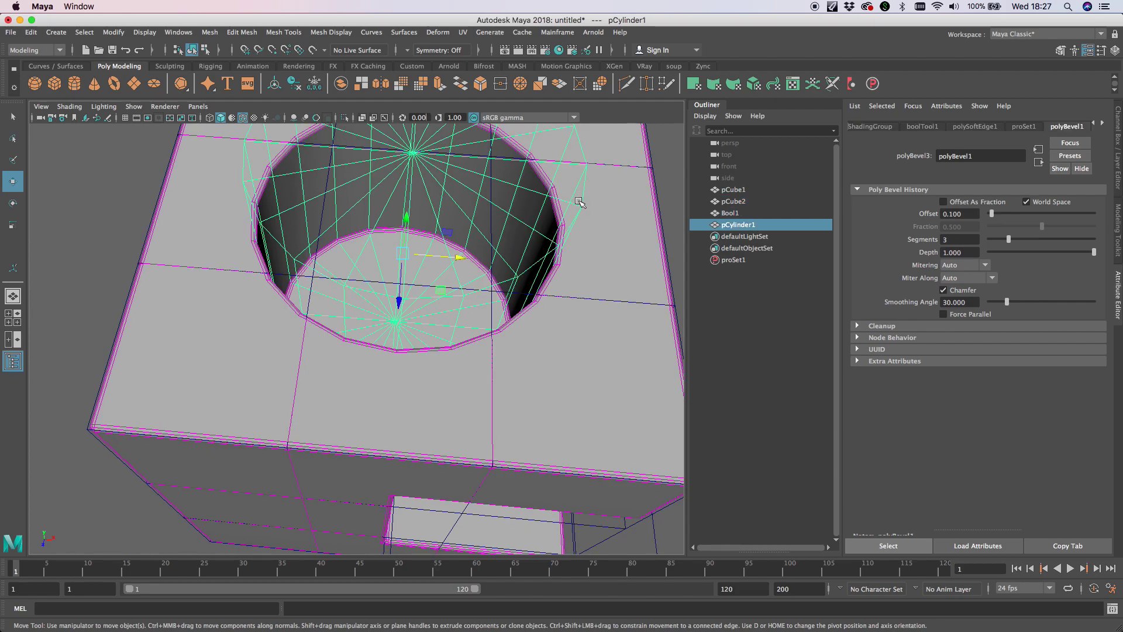
left_click_drag(462, 257, 480, 306)
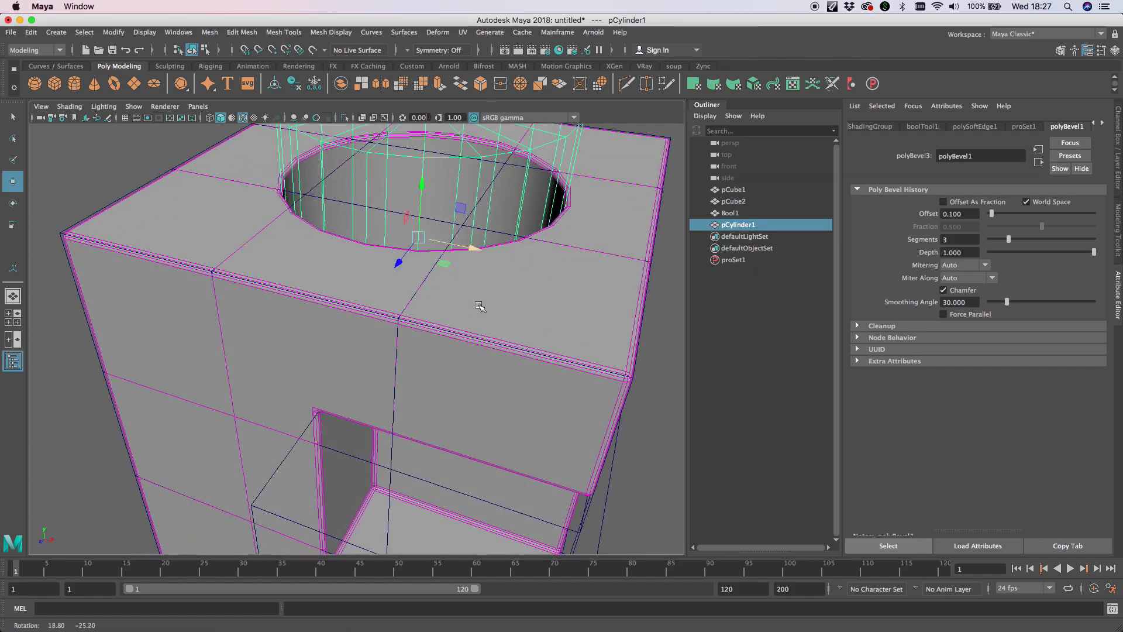